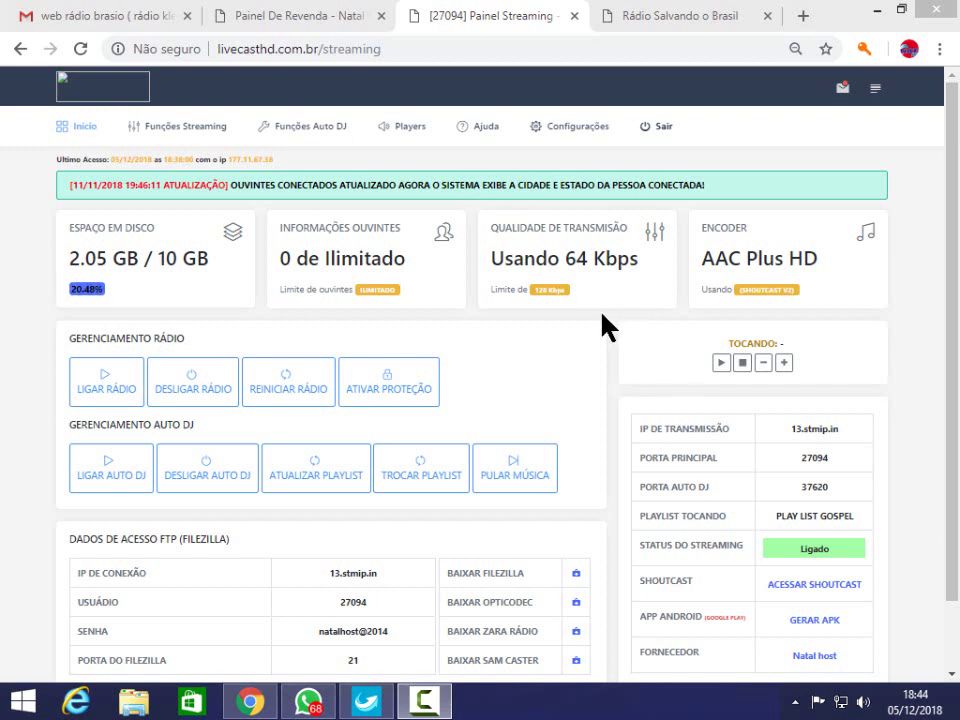
Step: Open the playlist management page from the streaming functions and look over its folder and playlist areas
{"action": "mouse_move", "coordinate": [185, 128]}
{"action": "scroll", "coordinate": [683, 278], "scroll_direction": "down", "scroll_amount": 1}
{"action": "scroll", "coordinate": [683, 278], "scroll_direction": "up", "scroll_amount": 1}
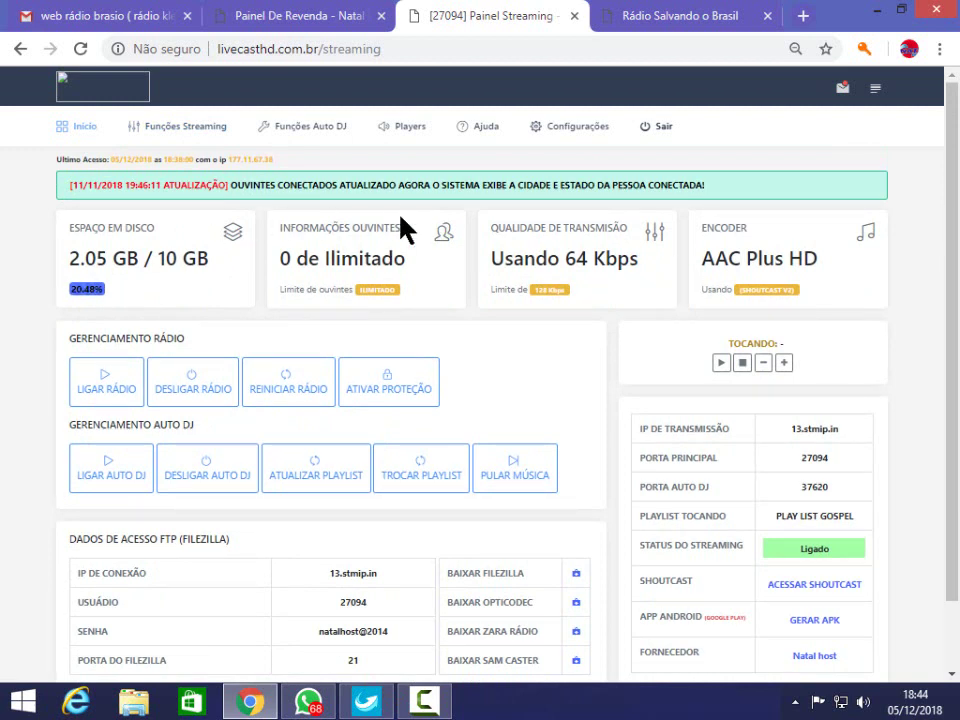
{"action": "left_click", "coordinate": [188, 146]}
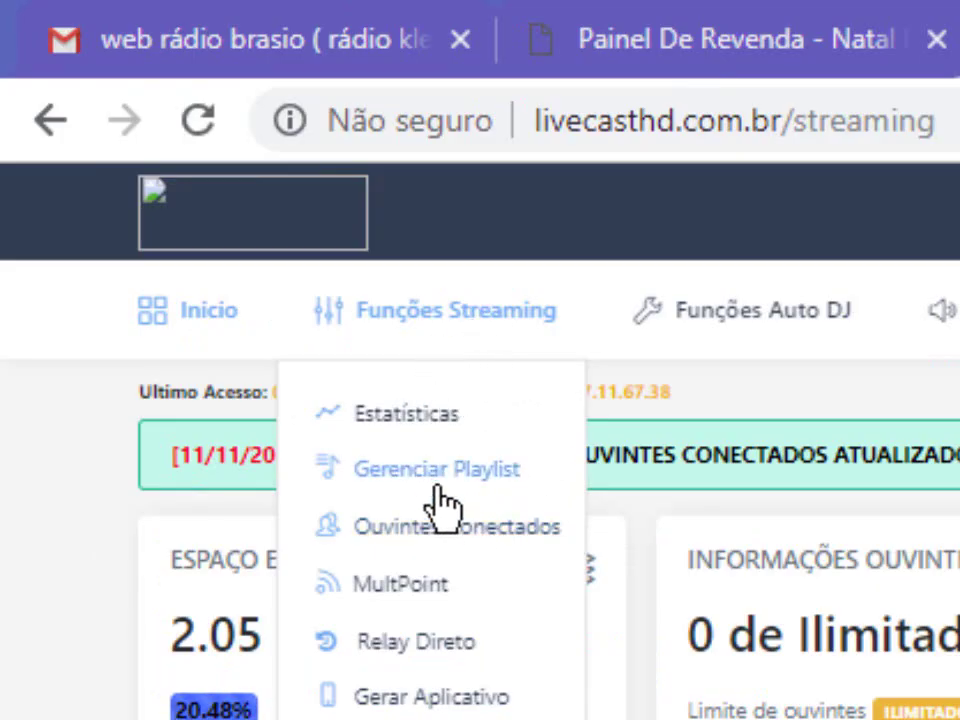
{"action": "left_click", "coordinate": [438, 470]}
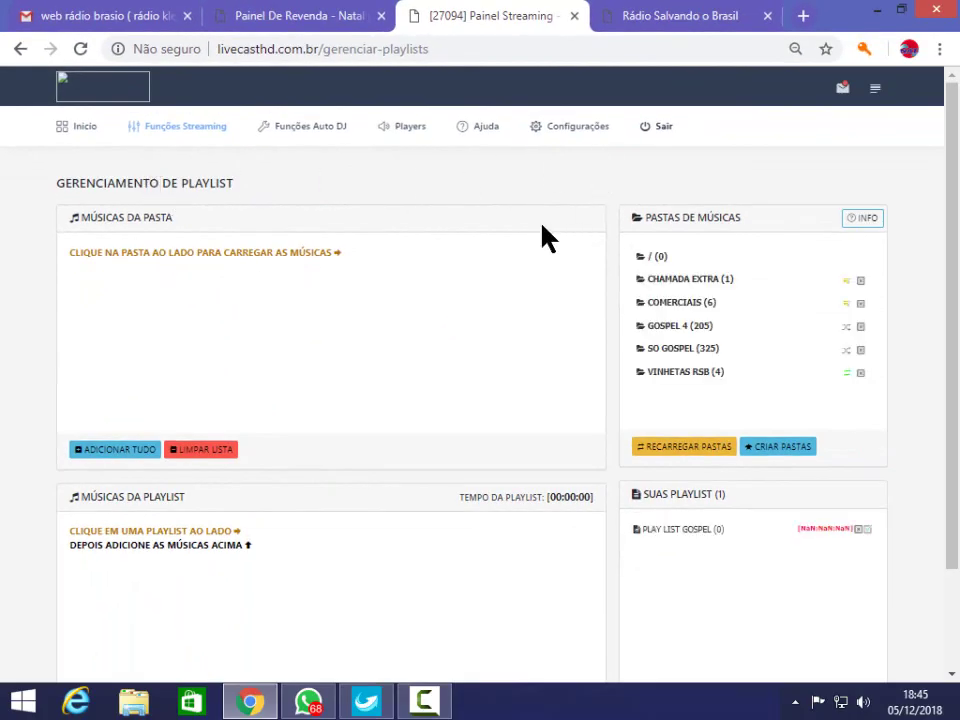
{"action": "scroll", "coordinate": [568, 237], "scroll_direction": "down", "scroll_amount": 1}
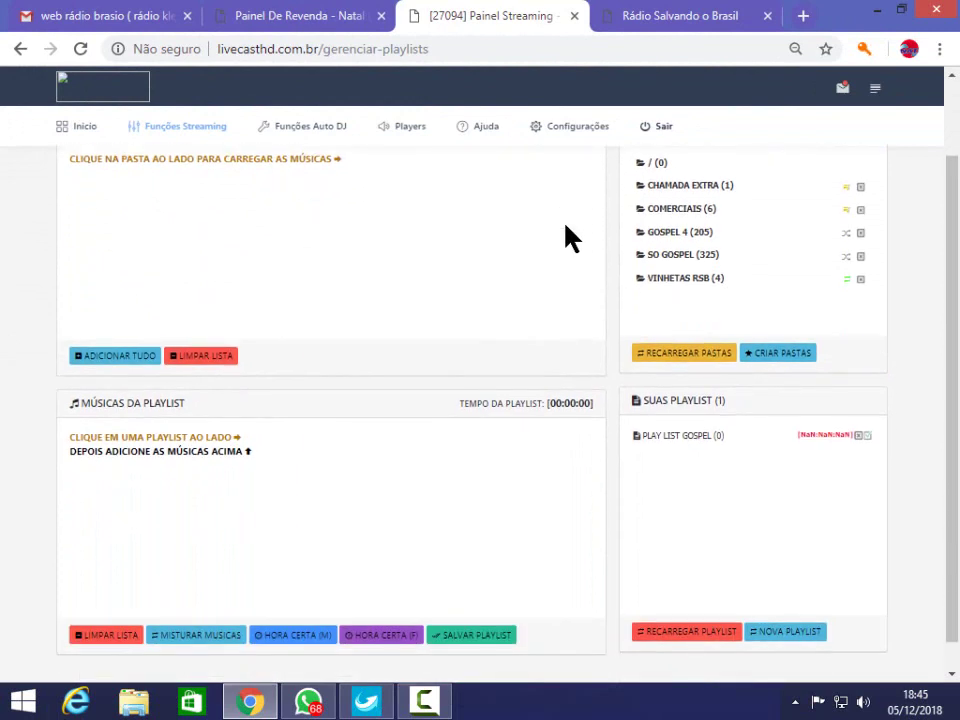
{"action": "scroll", "coordinate": [591, 300], "scroll_direction": "up", "scroll_amount": 1}
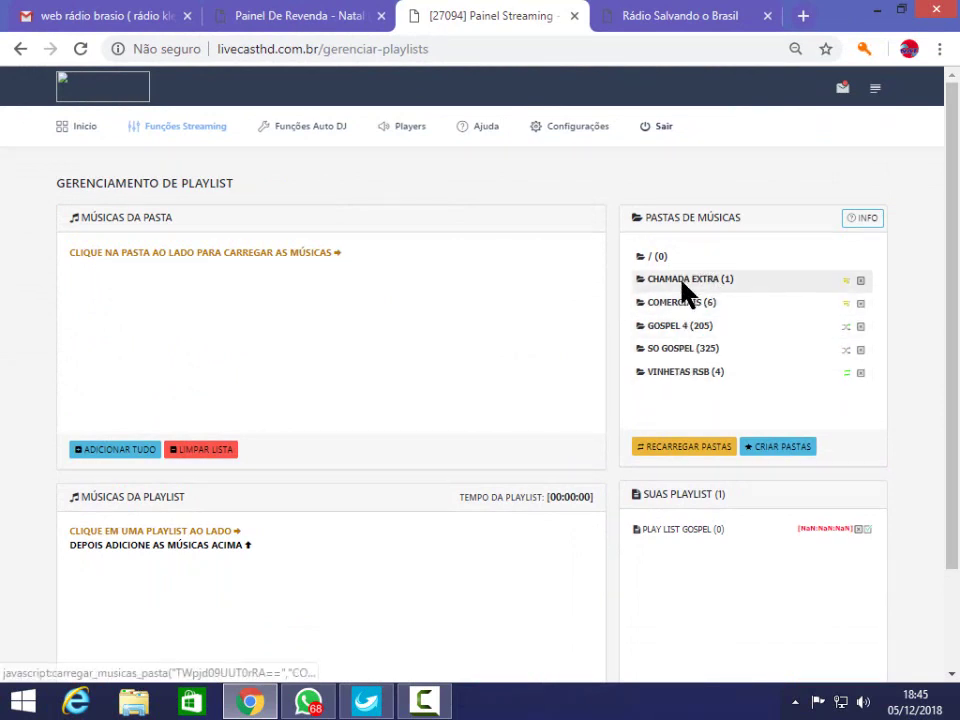
Step: Remove the existing PLAY LIST GOSPEL playlist, confirm the removal and refresh the playlist list
{"action": "left_click", "coordinate": [680, 375]}
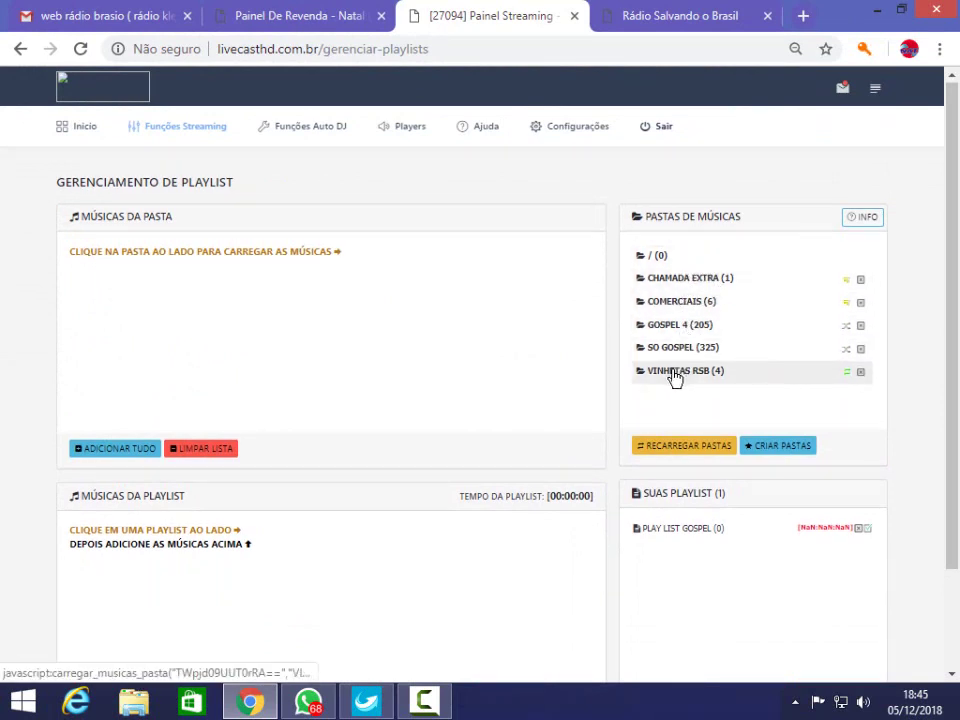
{"action": "scroll", "coordinate": [654, 372], "scroll_direction": "down", "scroll_amount": 1}
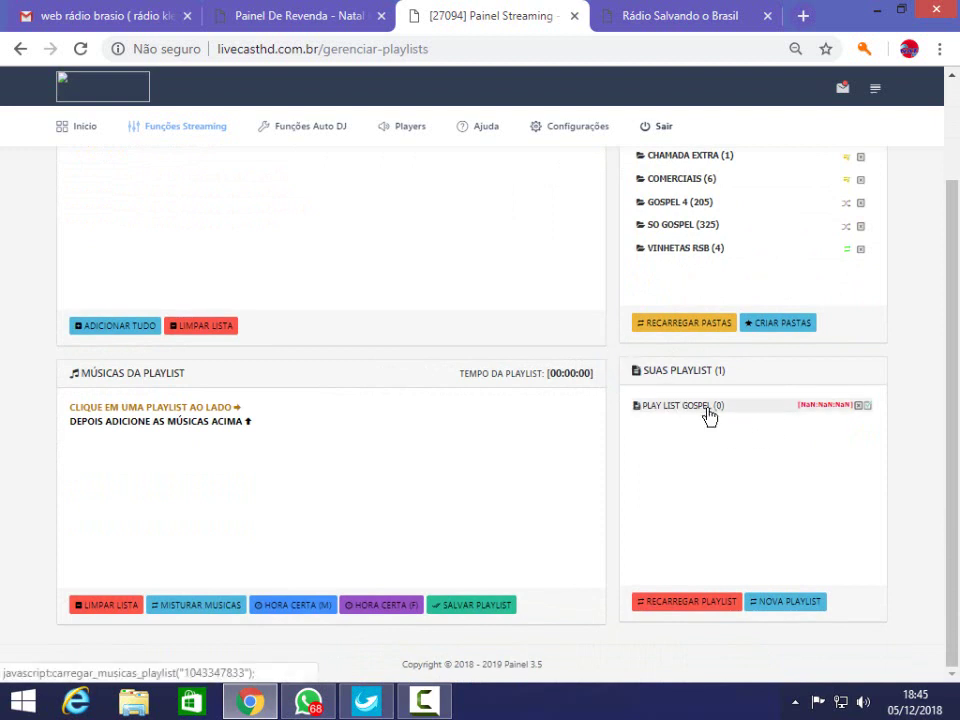
{"action": "left_click", "coordinate": [858, 405]}
{"action": "left_click", "coordinate": [573, 155]}
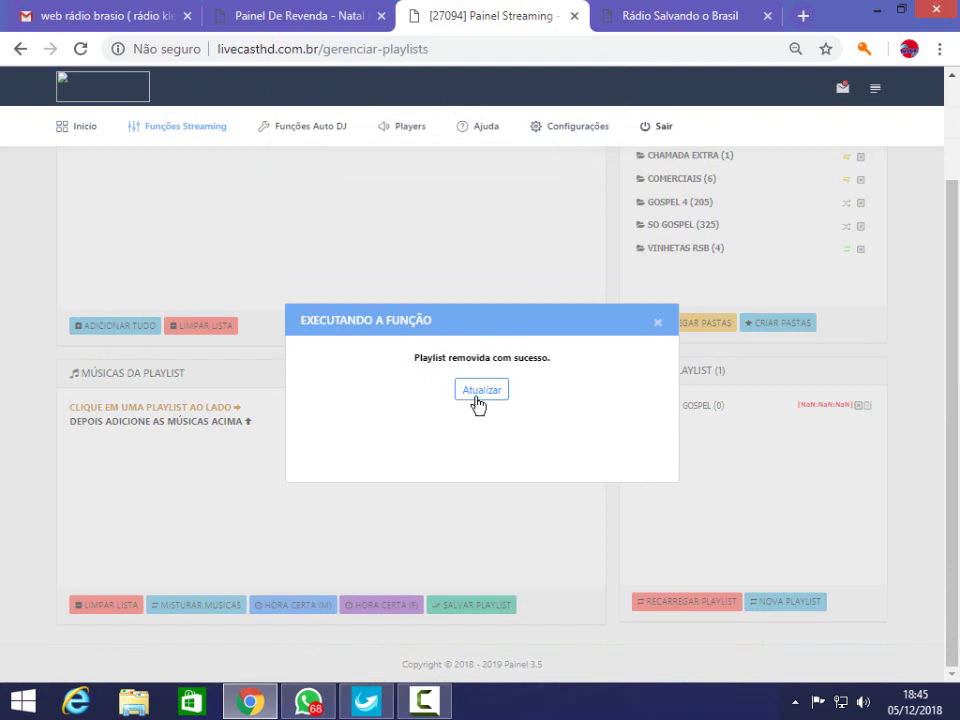
{"action": "left_click", "coordinate": [480, 392]}
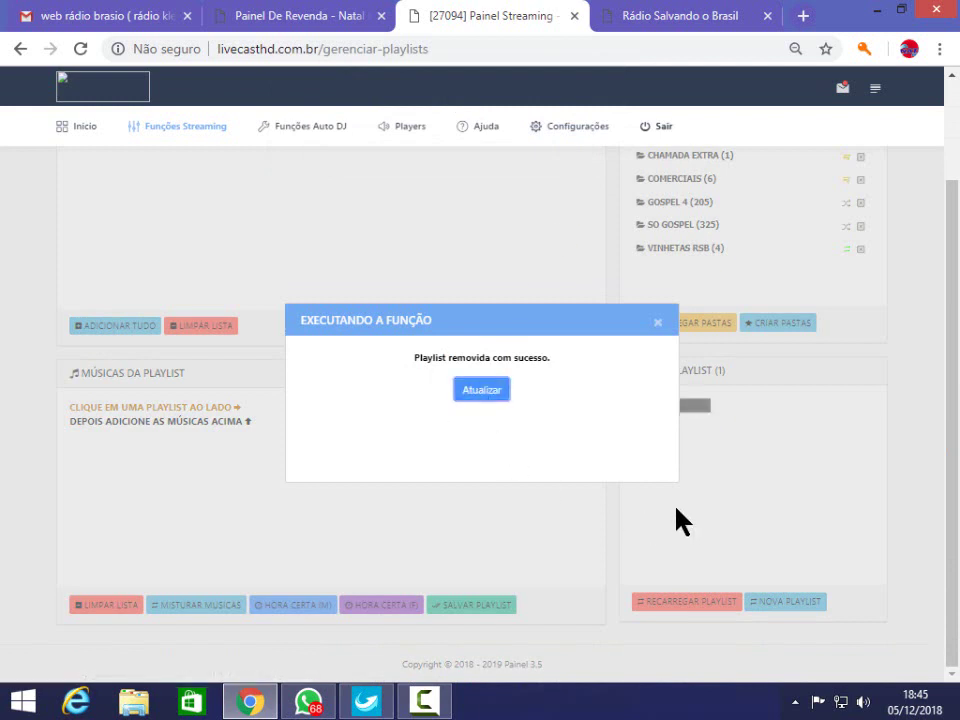
{"action": "left_click", "coordinate": [659, 325]}
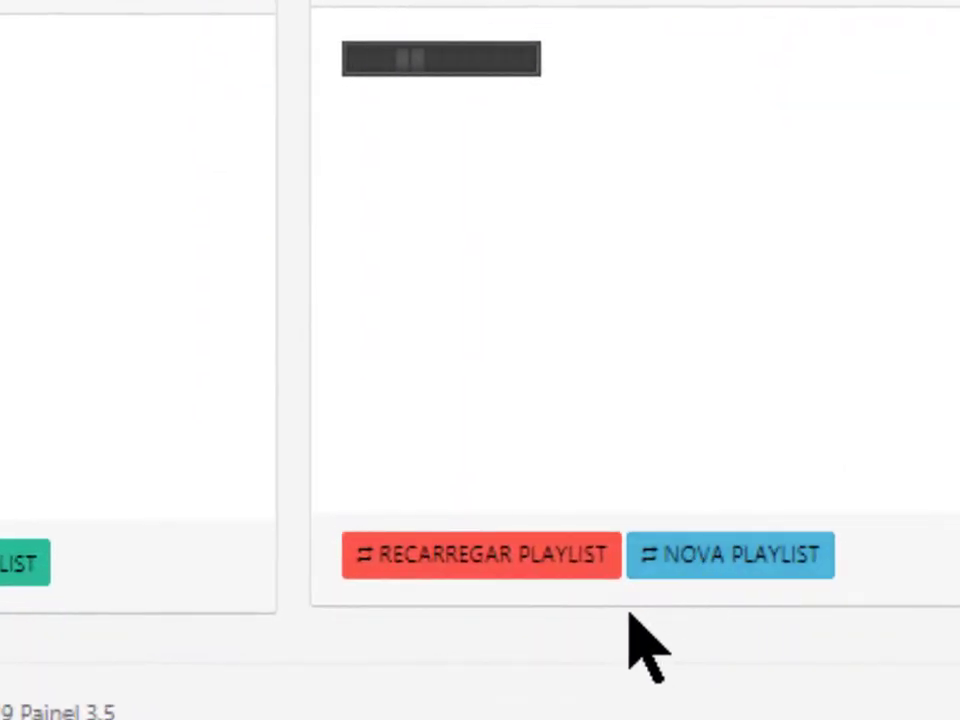
Step: Create a new playlist named SO GOSPEL
{"action": "left_click", "coordinate": [708, 583]}
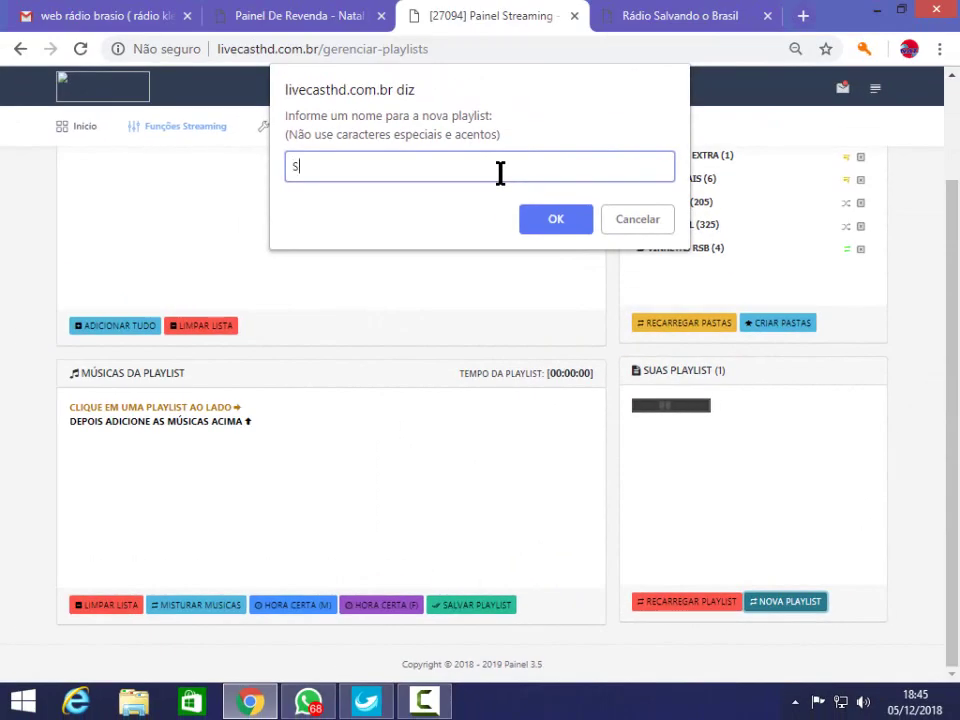
{"action": "type", "text": "SO GOSPEL"}
{"action": "left_click", "coordinate": [552, 224]}
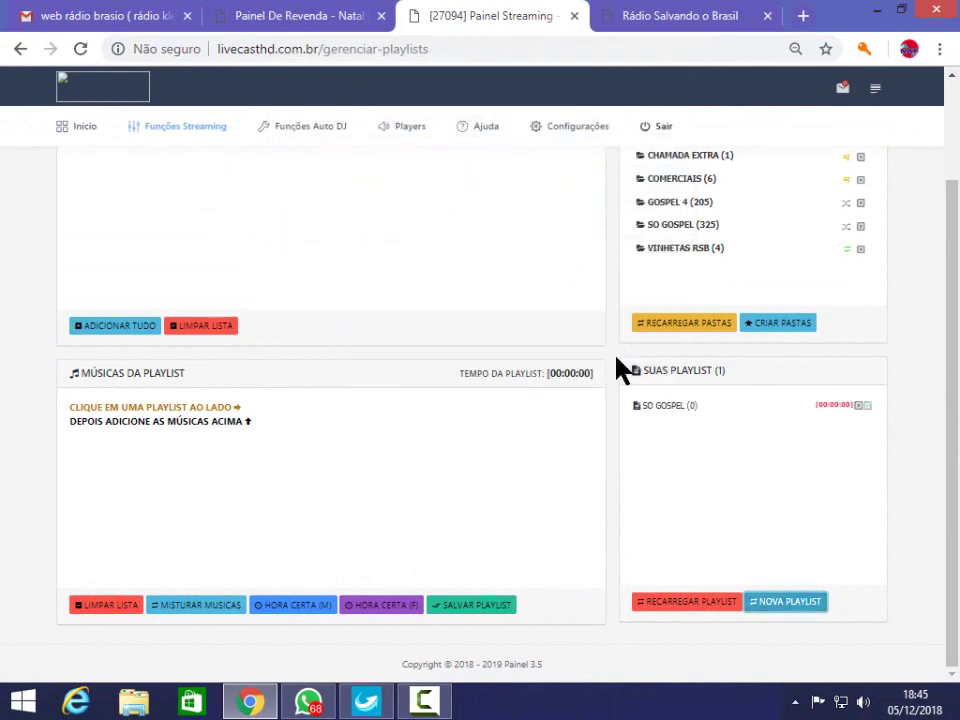
Step: Open the SO GOSPEL playlist for editing and load the songs of the GOSPEL 4 folder
{"action": "left_click", "coordinate": [670, 406]}
{"action": "scroll", "coordinate": [568, 279], "scroll_direction": "up", "scroll_amount": 2}
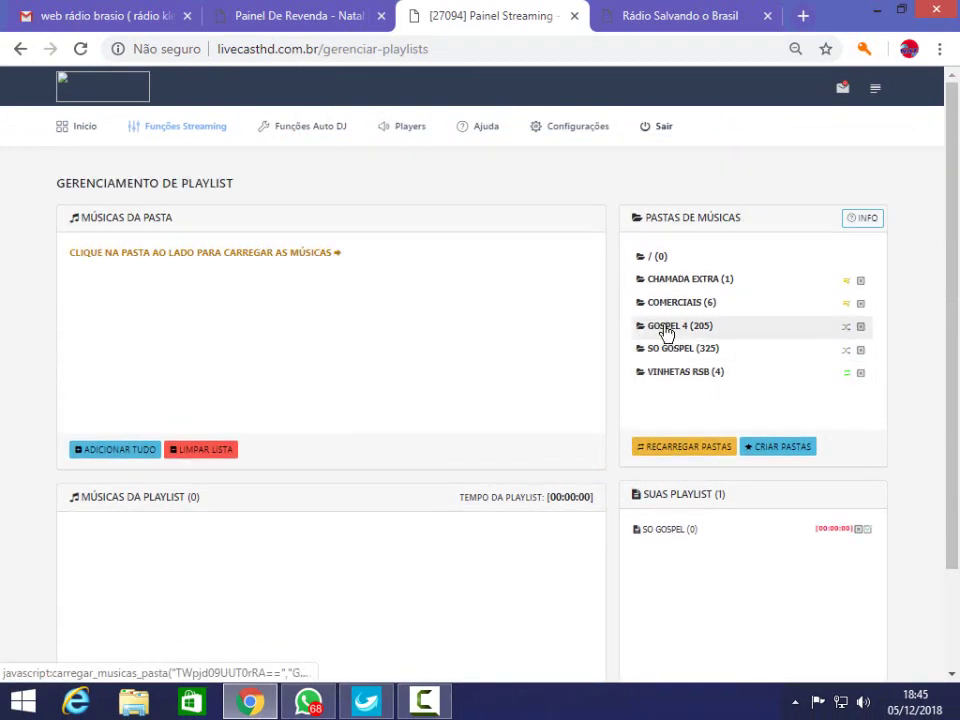
{"action": "left_click", "coordinate": [665, 328]}
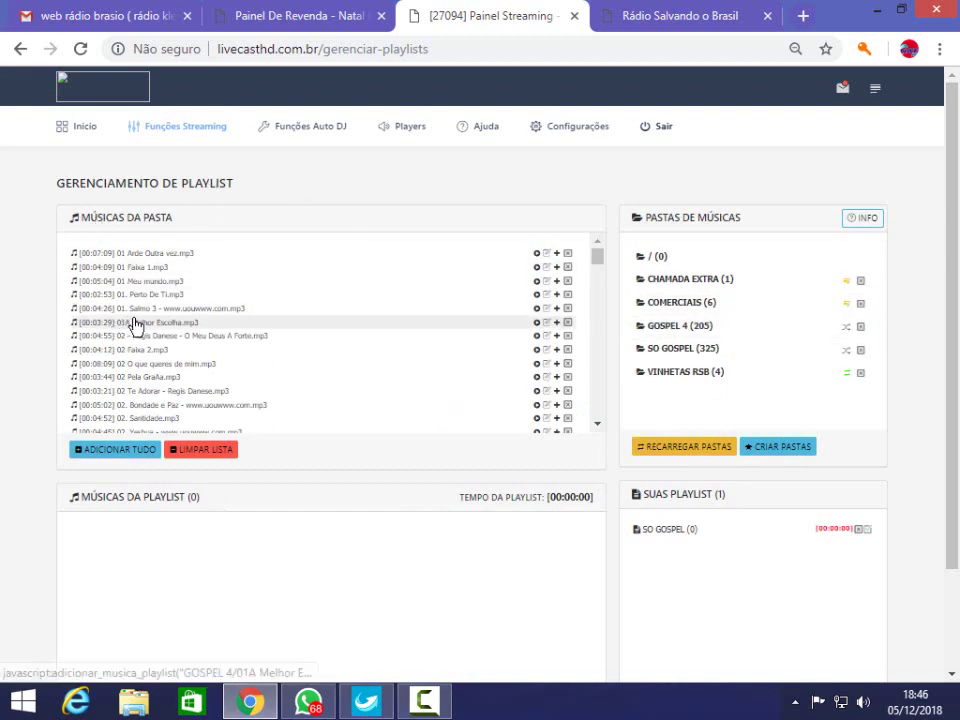
Step: Add five individual GOSPEL 4 songs to the playlist, from 03As Bem Aventurancas to 06 Faixa 6, and clear the playlist's songs
{"action": "scroll", "coordinate": [122, 312], "scroll_direction": "down", "scroll_amount": 3}
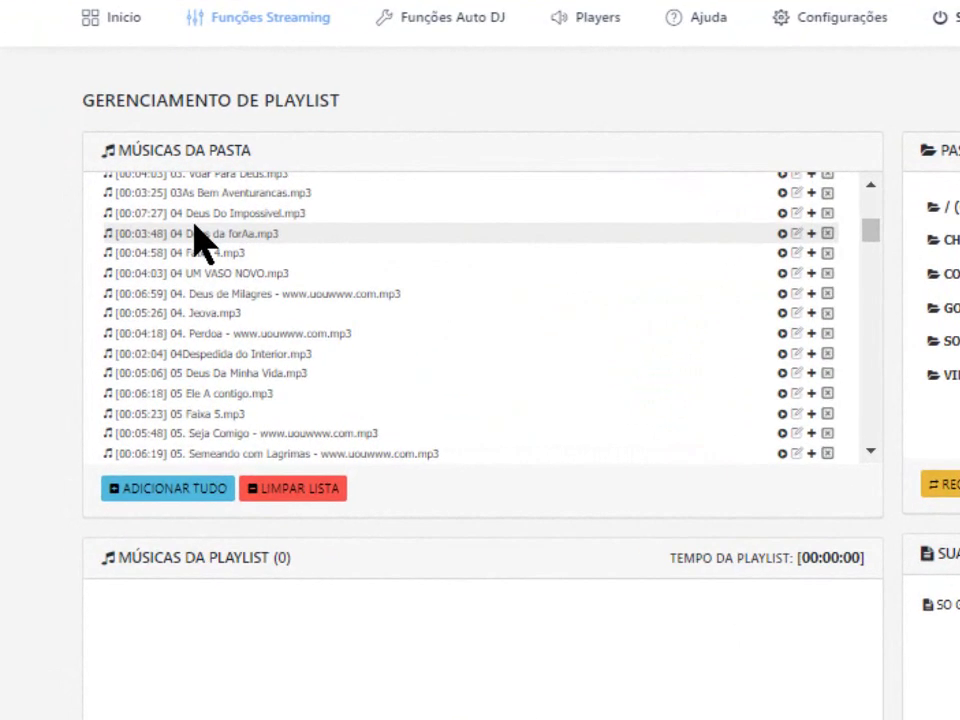
{"action": "left_click", "coordinate": [202, 193]}
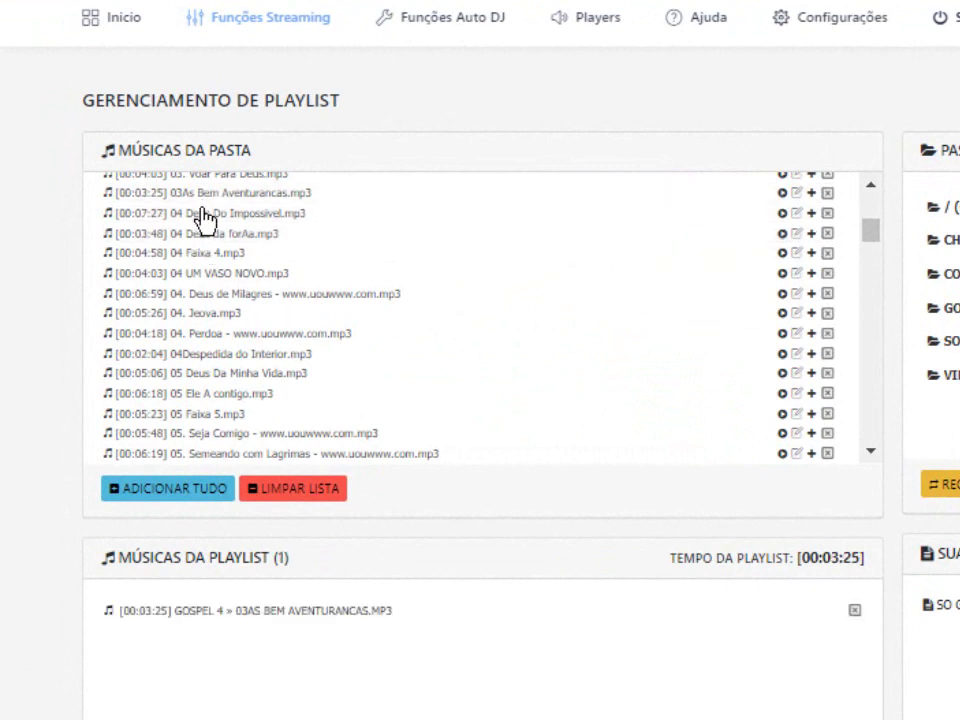
{"action": "left_click", "coordinate": [182, 255]}
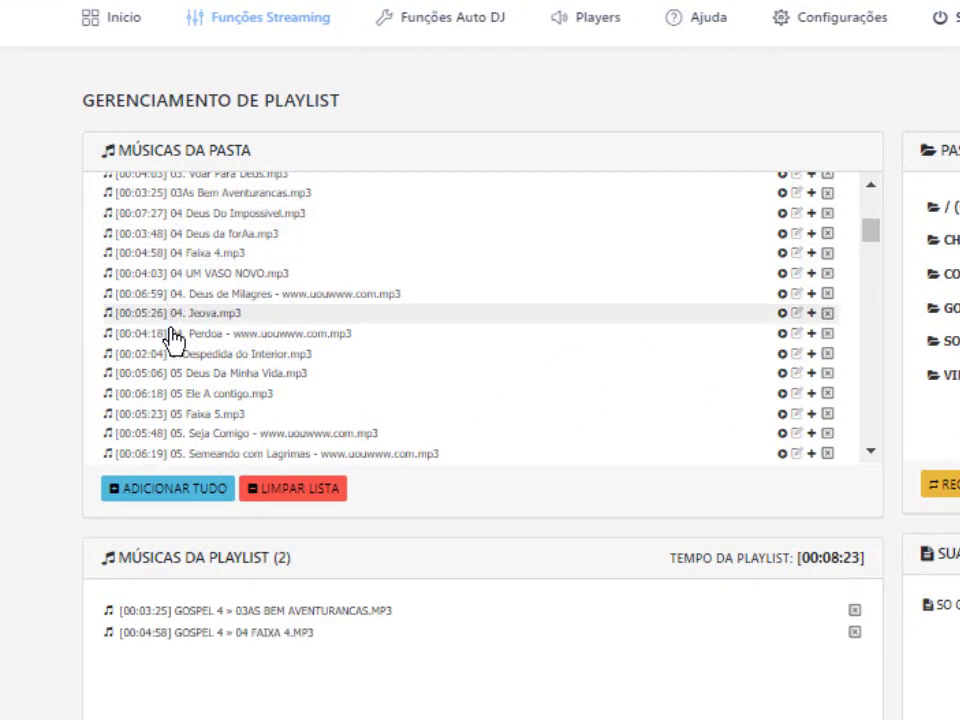
{"action": "left_click", "coordinate": [172, 338]}
{"action": "scroll", "coordinate": [193, 392], "scroll_direction": "down", "scroll_amount": 3}
{"action": "scroll", "coordinate": [21, 546], "scroll_direction": "down", "scroll_amount": 3}
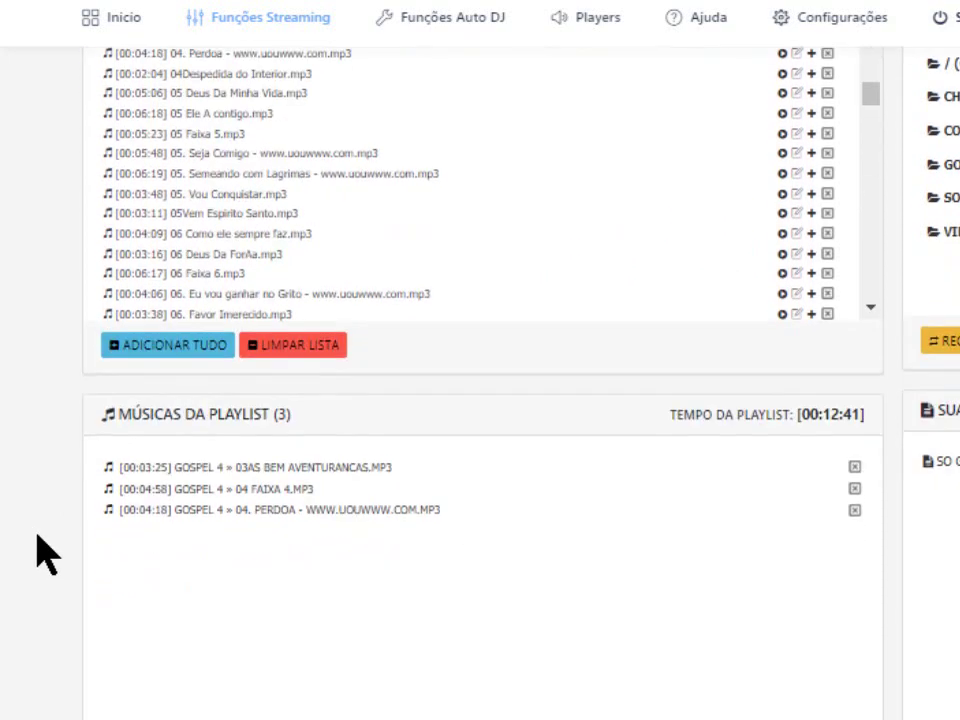
{"action": "left_click", "coordinate": [219, 196]}
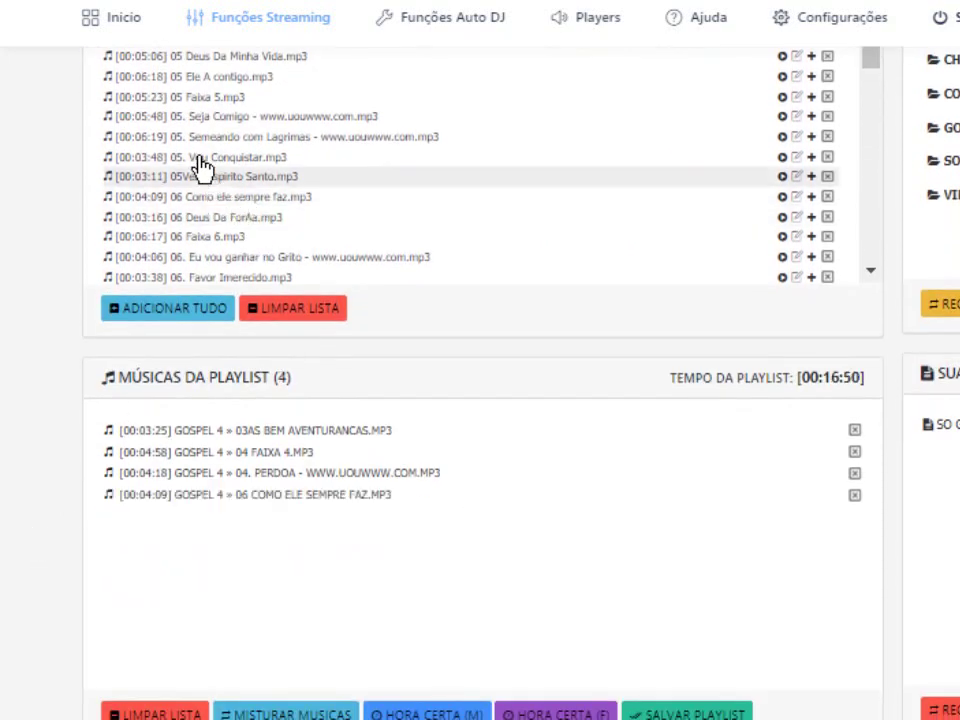
{"action": "left_click", "coordinate": [184, 238]}
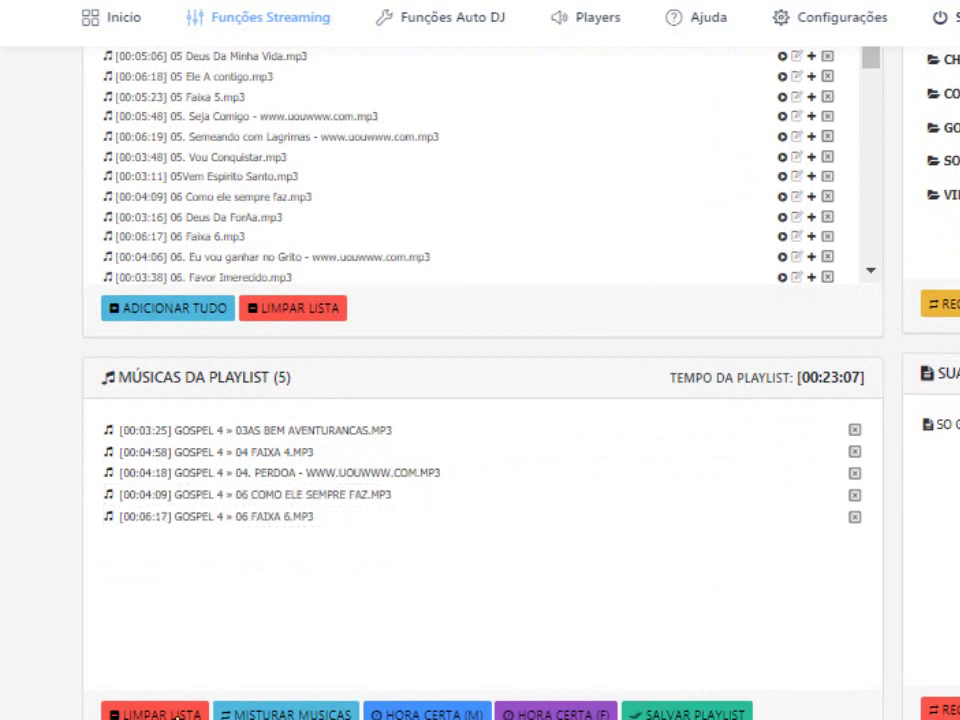
{"action": "left_click", "coordinate": [172, 714]}
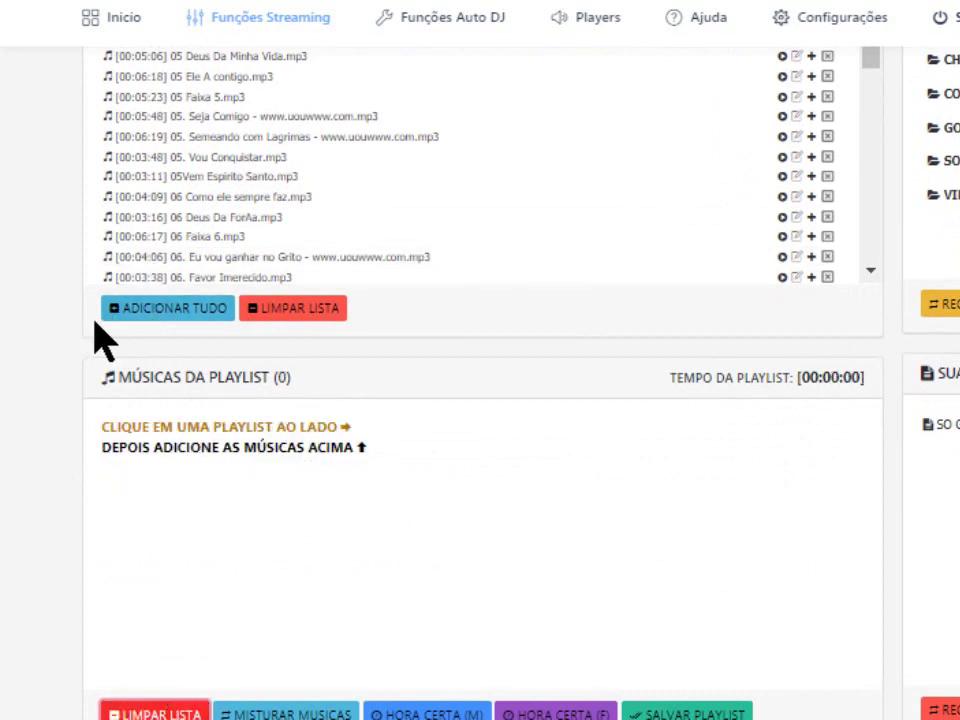
Step: Add all songs of the GOSPEL 4 folder to the playlist and shuffle their order repeatedly
{"action": "left_click", "coordinate": [166, 321]}
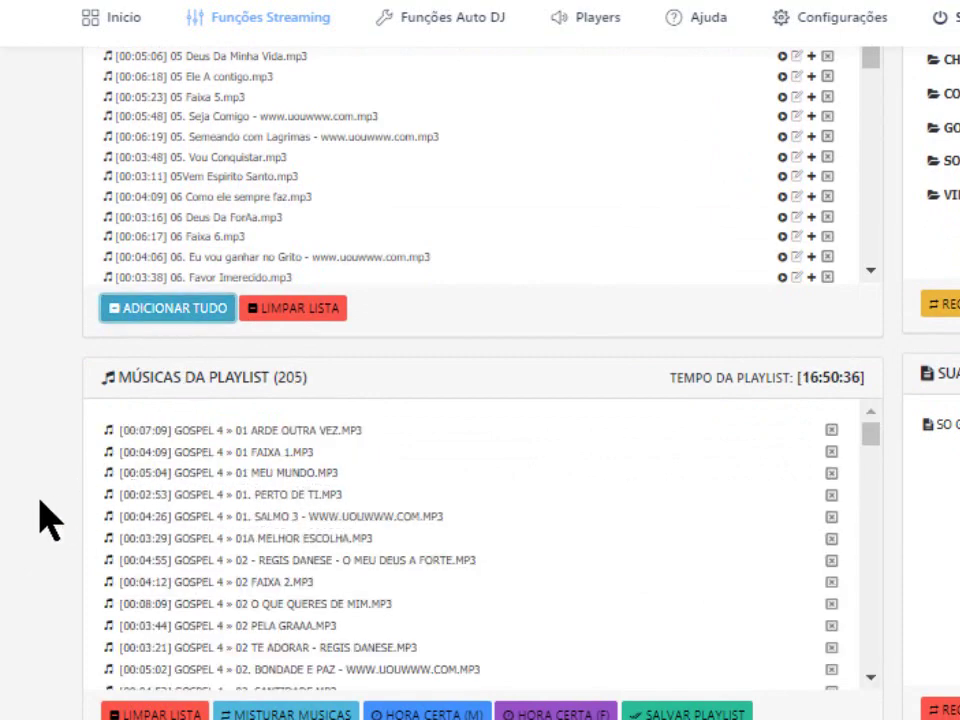
{"action": "scroll", "coordinate": [20, 522], "scroll_direction": "down", "scroll_amount": 1}
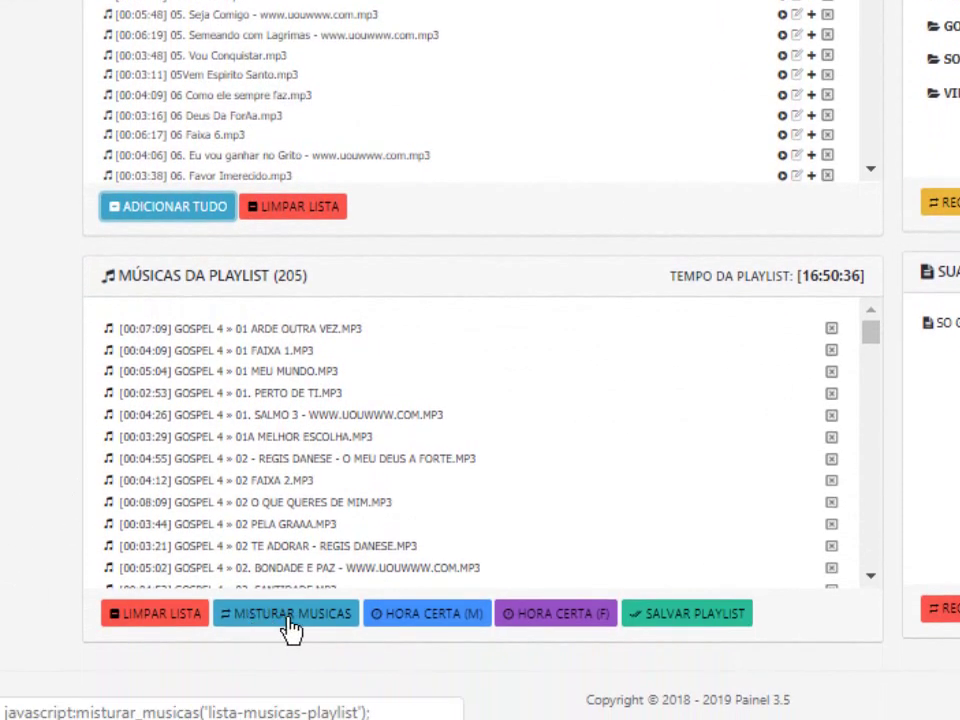
{"action": "left_click", "coordinate": [290, 626]}
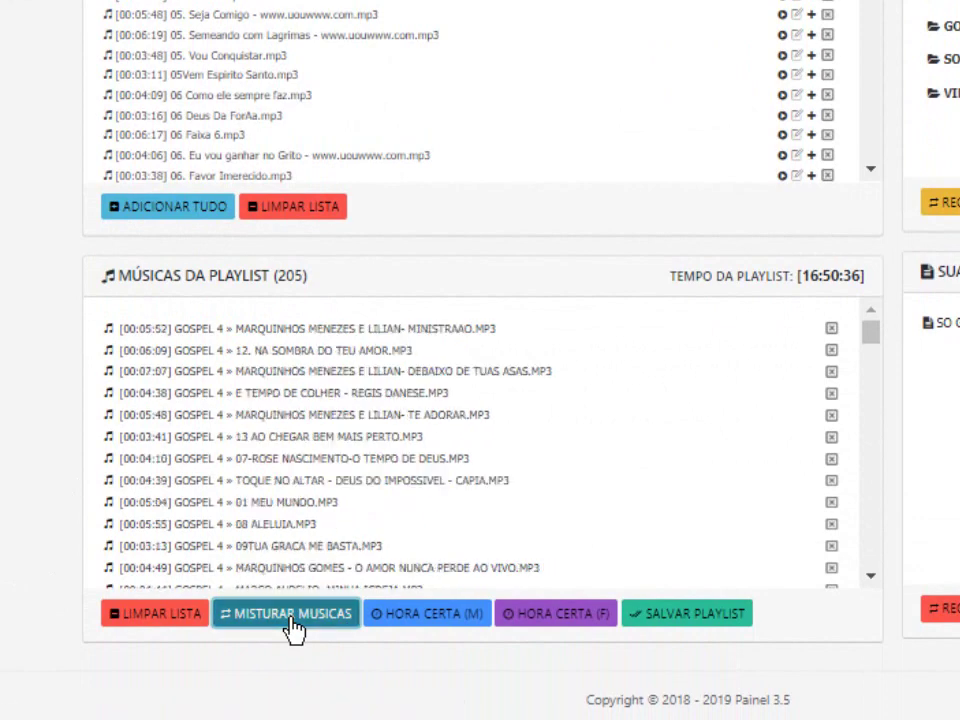
{"action": "left_click", "coordinate": [290, 626]}
{"action": "left_click", "coordinate": [290, 626]}
{"action": "left_click", "coordinate": [291, 627]}
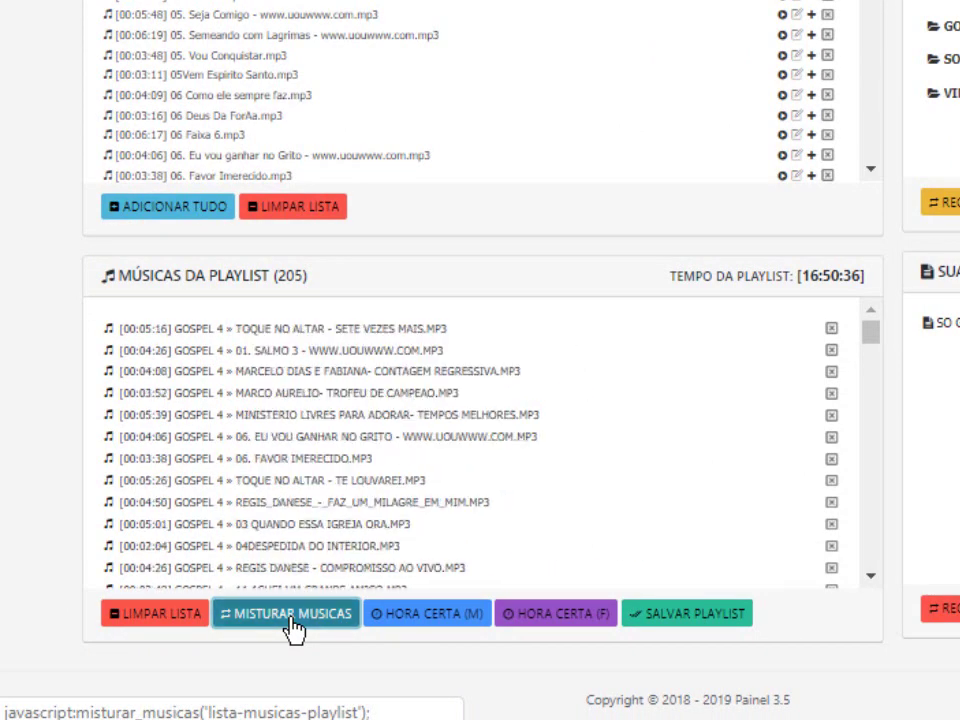
{"action": "left_click", "coordinate": [291, 627]}
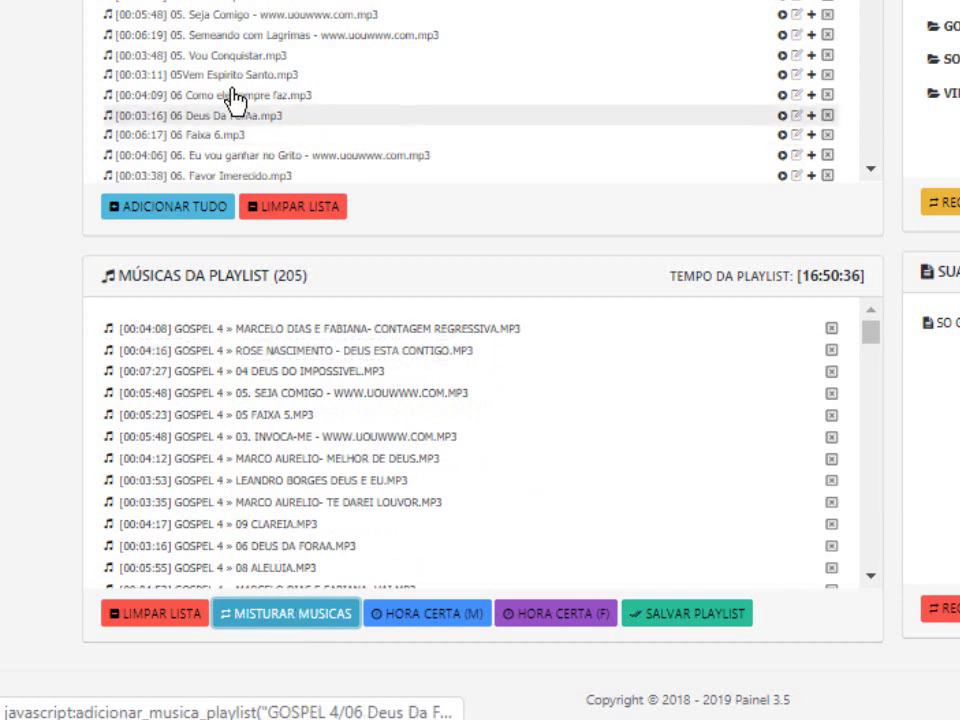
{"action": "left_click", "coordinate": [272, 621]}
{"action": "left_click", "coordinate": [272, 621]}
{"action": "left_click", "coordinate": [270, 618]}
{"action": "left_click", "coordinate": [270, 618]}
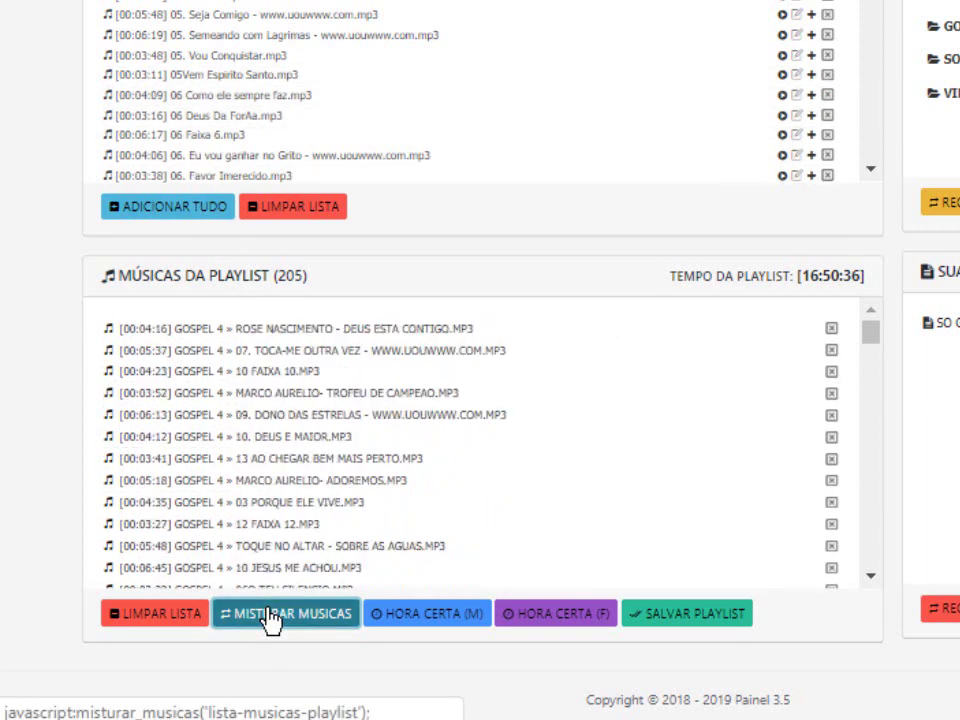
{"action": "left_click", "coordinate": [270, 618]}
{"action": "left_click", "coordinate": [270, 618]}
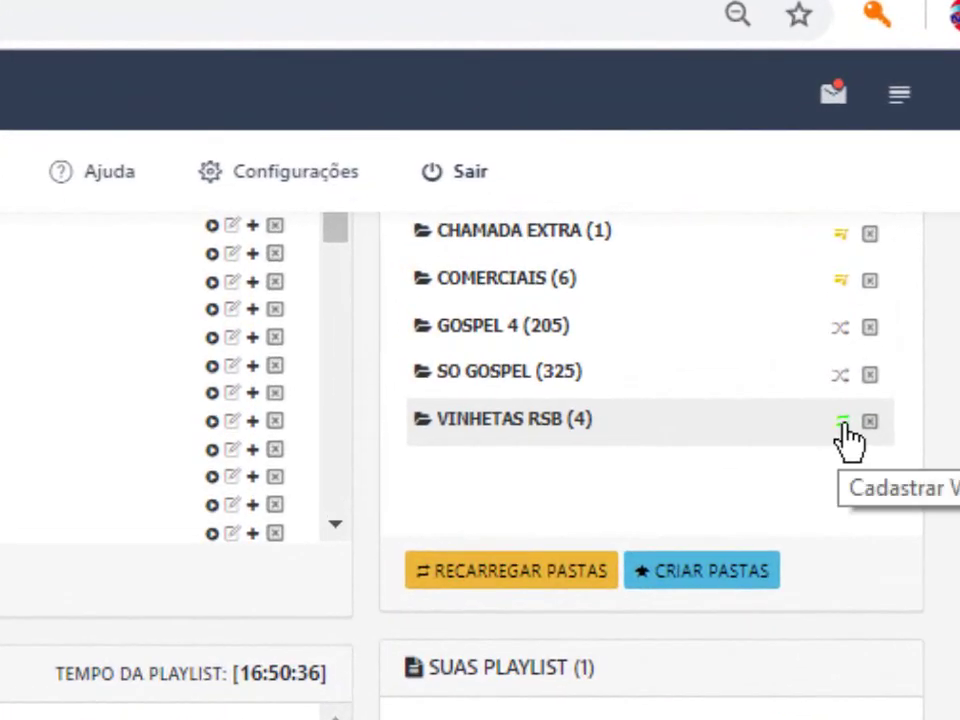
Step: Register the VINHETAS RSB folder as jingles, inserting 1 jingle after every 2 songs of the playlist
{"action": "left_click", "coordinate": [843, 424]}
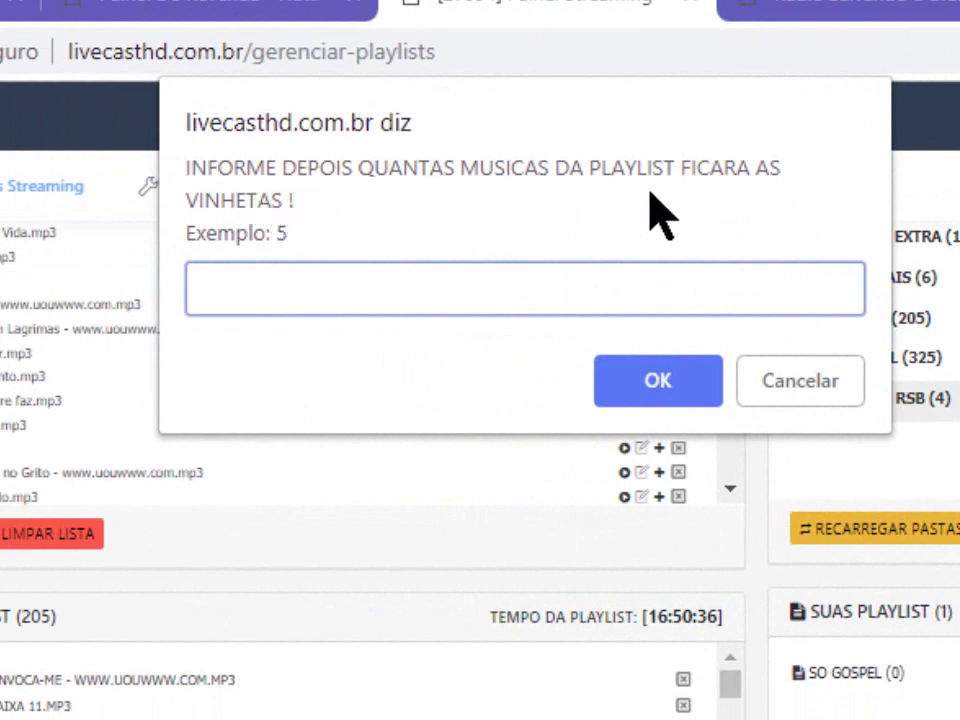
{"action": "type", "text": "2"}
{"action": "left_click", "coordinate": [664, 378]}
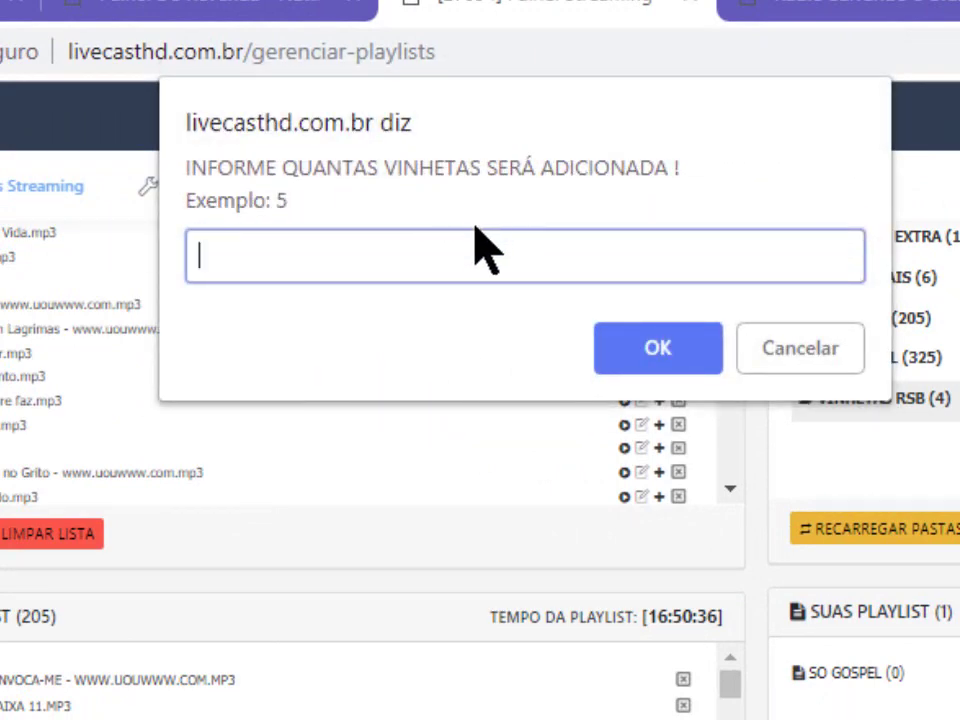
{"action": "type", "text": "1"}
{"action": "left_click", "coordinate": [670, 365]}
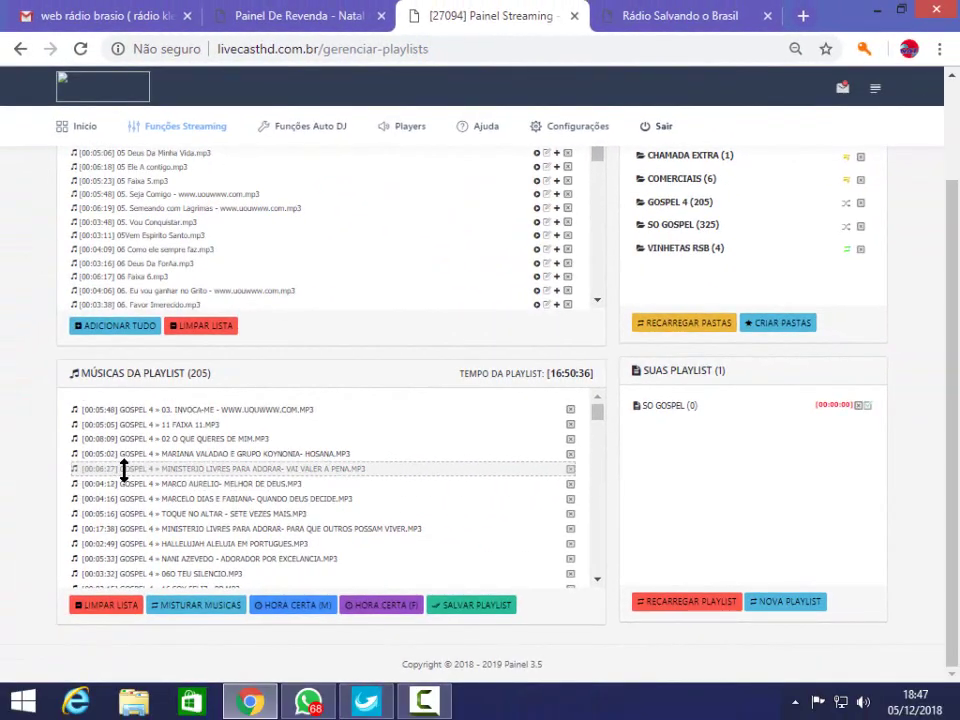
Step: Register the COMERCIAIS folder as commercials, inserting 3 commercials after every 7 audios of the playlist
{"action": "left_click_drag", "start_coordinate": [132, 472], "coordinate": [588, 273]}
{"action": "scroll", "coordinate": [588, 273], "scroll_direction": "up", "scroll_amount": 5}
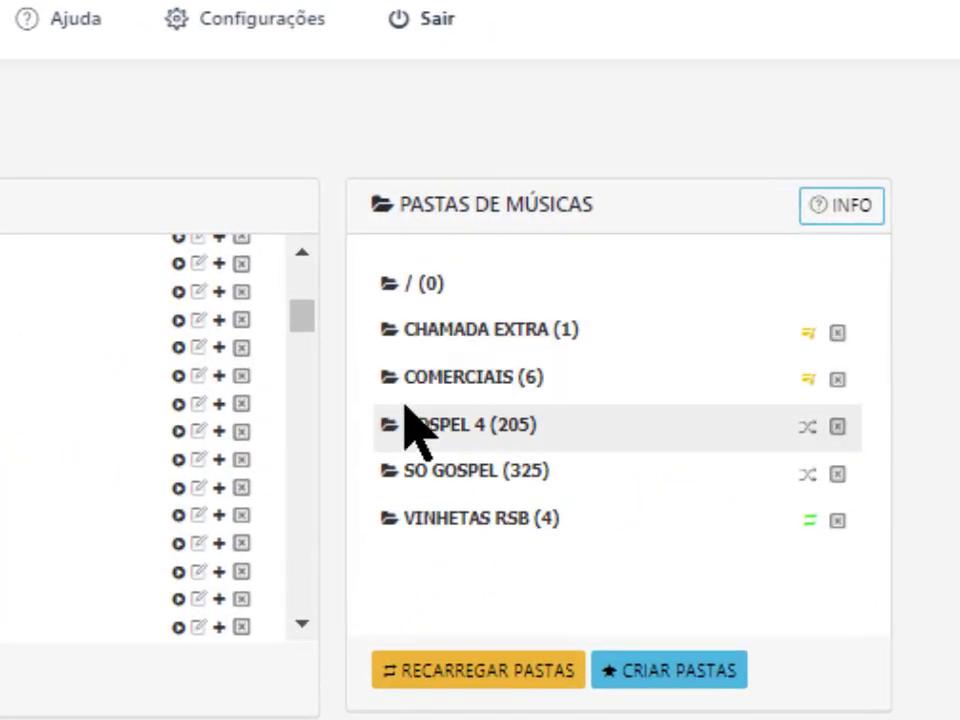
{"action": "left_click", "coordinate": [806, 380]}
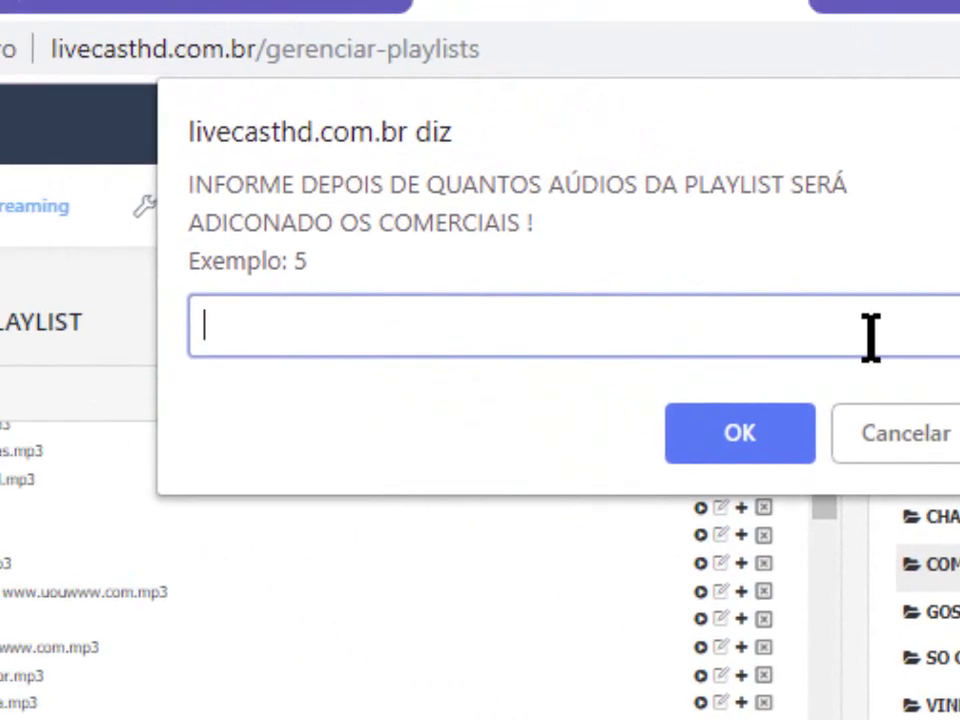
{"action": "type", "text": "7"}
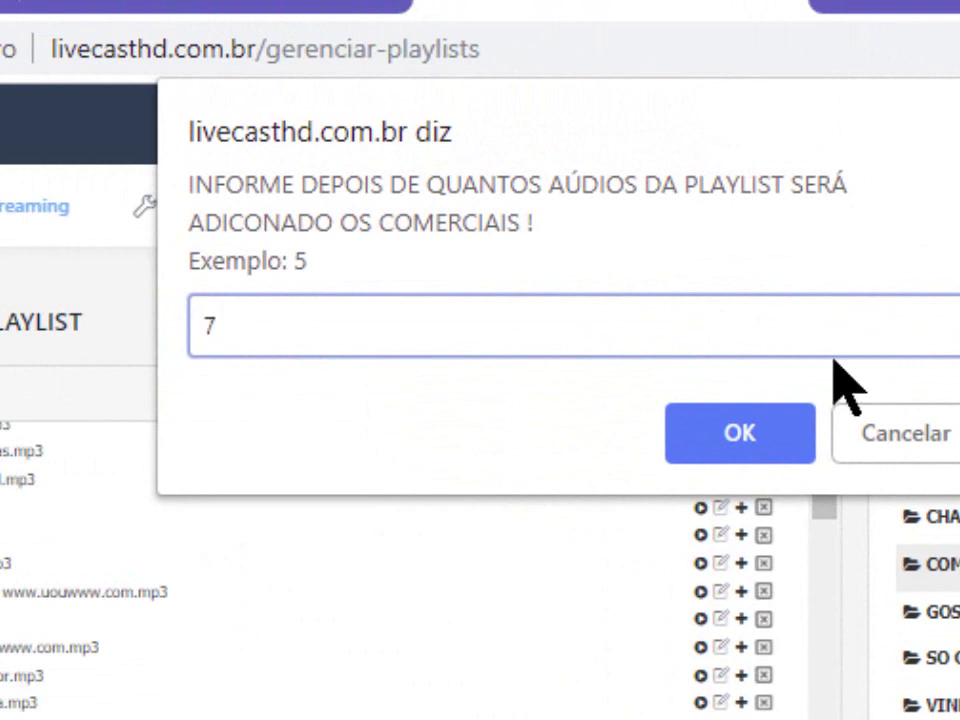
{"action": "left_click", "coordinate": [712, 428]}
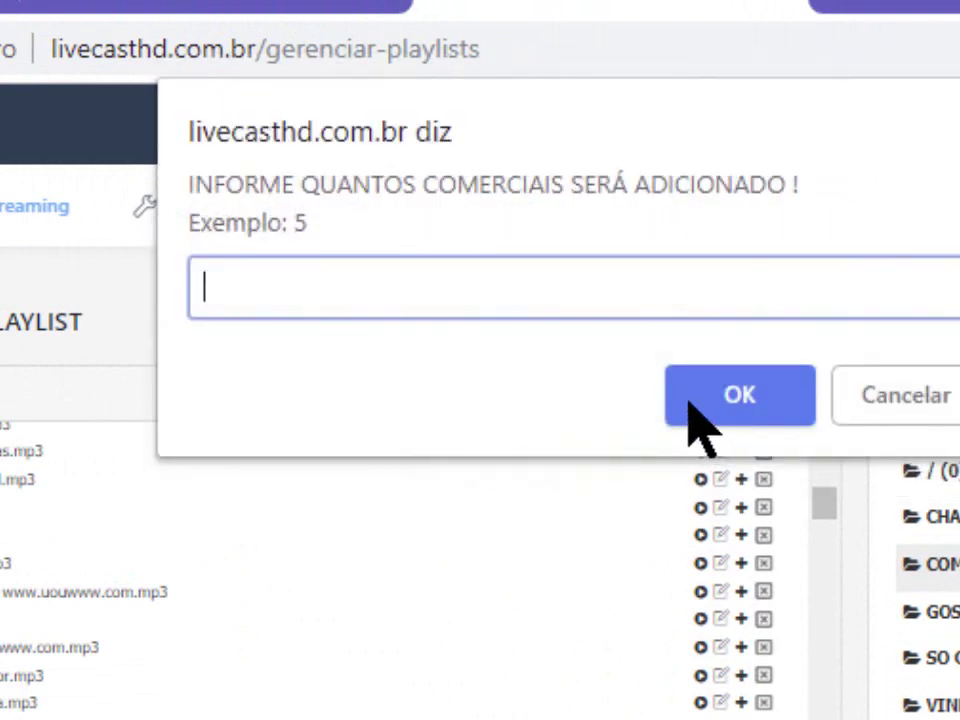
{"action": "type", "text": "3"}
{"action": "left_click", "coordinate": [740, 395]}
Step: Register the CHAMADA EXTRA folder as commercials, inserting 1 after every 5 audios of the playlist
{"action": "scroll", "coordinate": [739, 418], "scroll_direction": "down", "scroll_amount": 3}
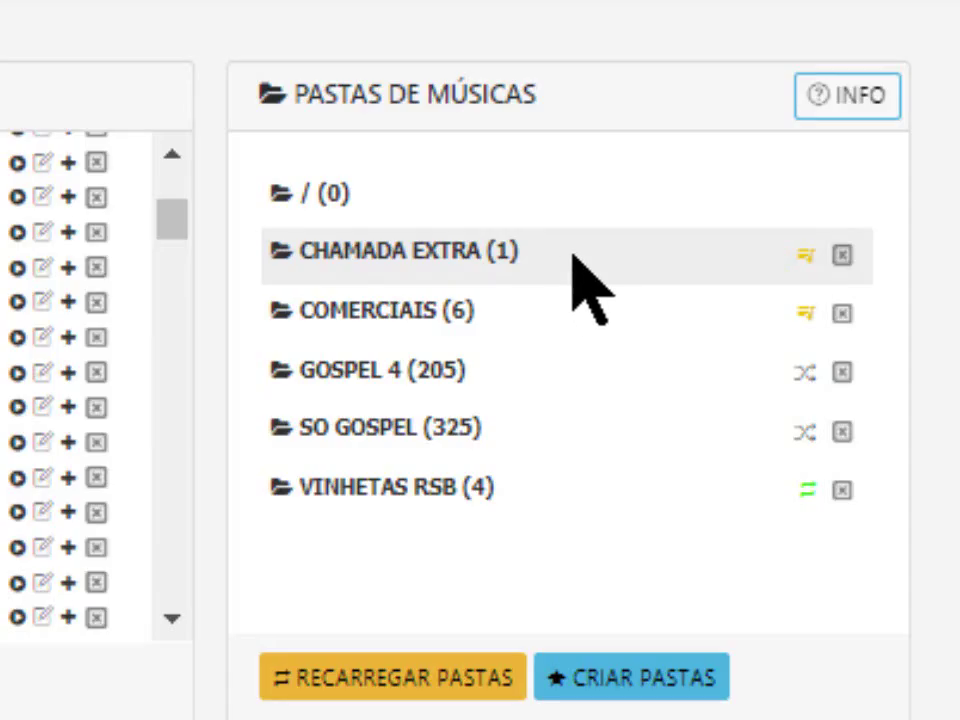
{"action": "left_click", "coordinate": [804, 258]}
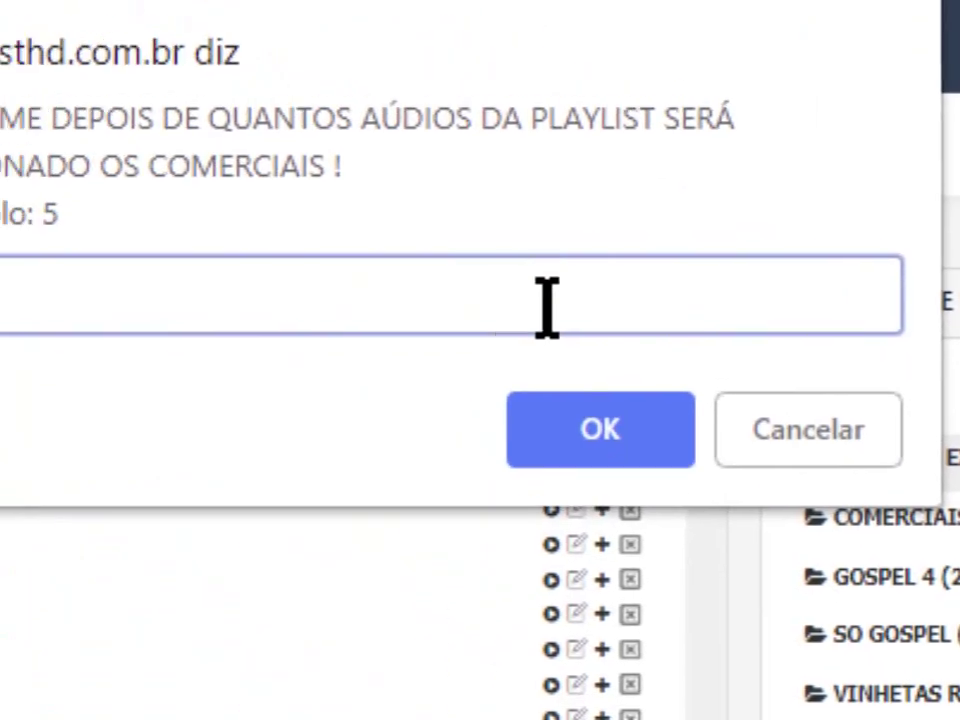
{"action": "type", "text": "5"}
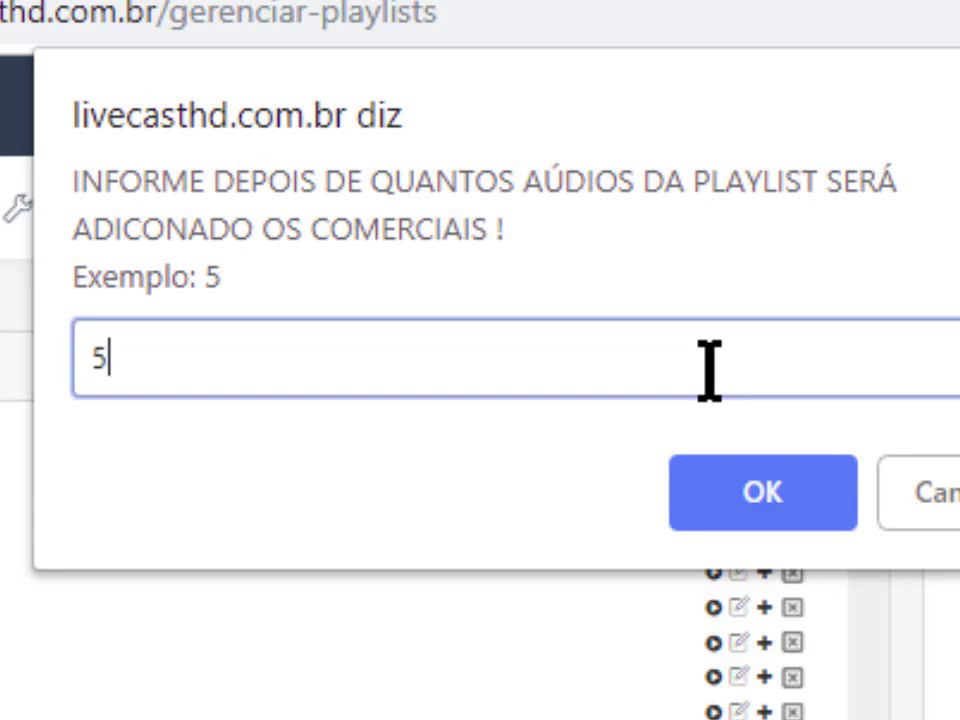
{"action": "left_click", "coordinate": [768, 488]}
{"action": "type", "text": "1"}
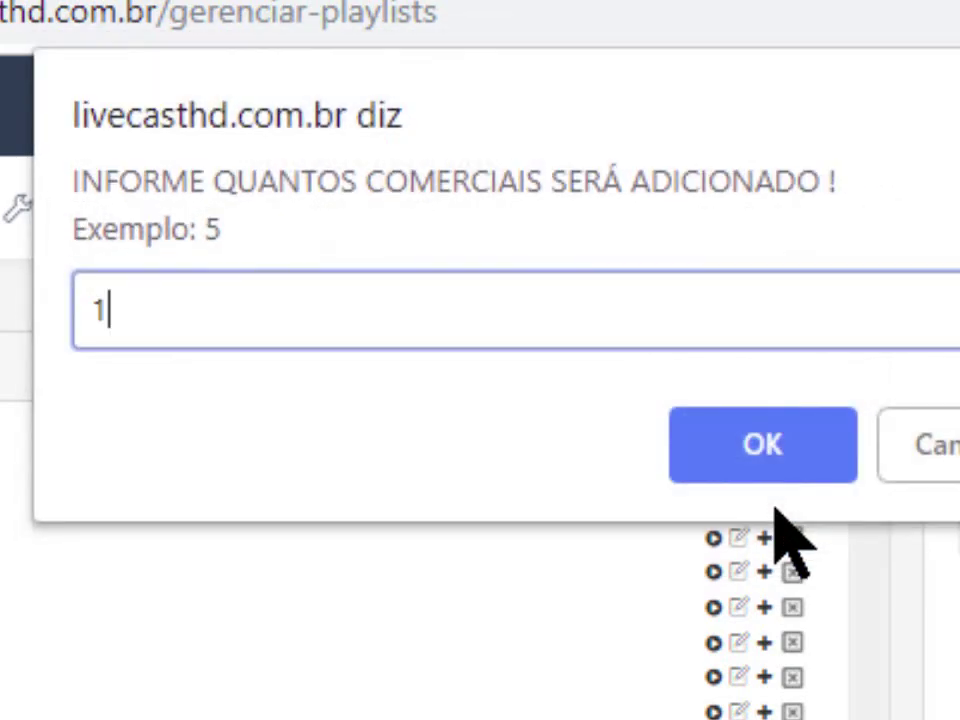
{"action": "left_click", "coordinate": [757, 442]}
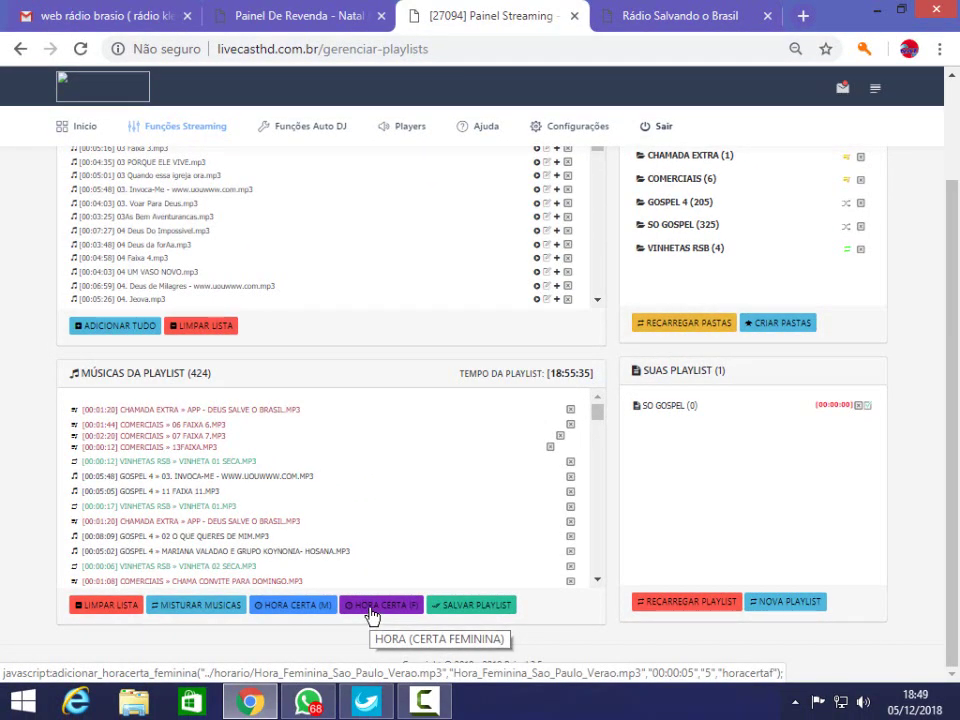
Step: Add the female-voice Hora Certa time announcement after every 10 songs and check its placement in the playlist
{"action": "left_click", "coordinate": [372, 612]}
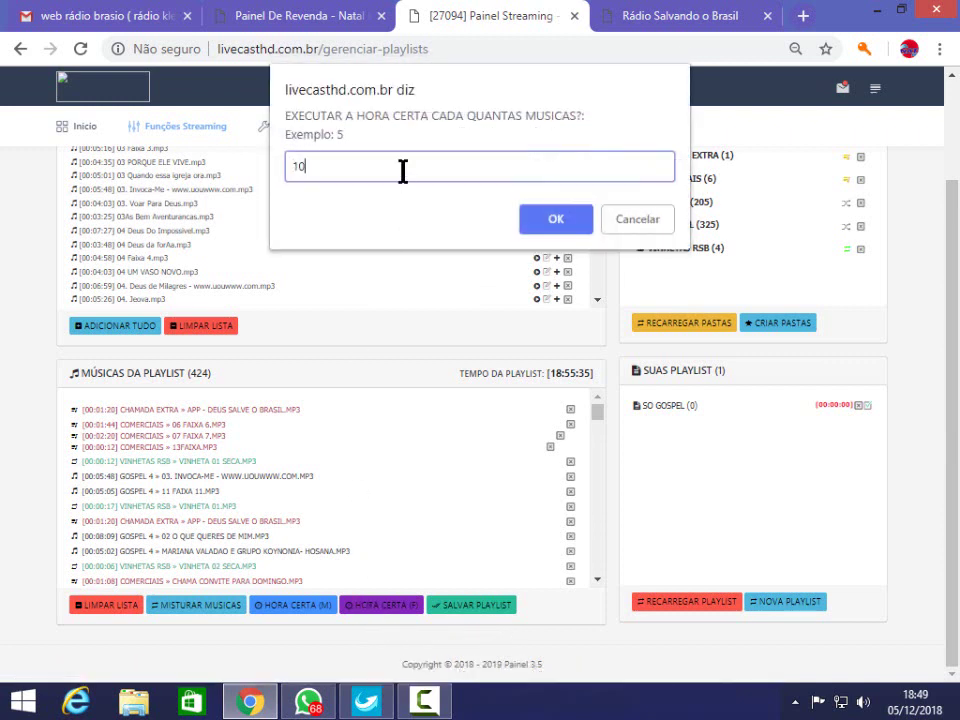
{"action": "left_click", "coordinate": [550, 222]}
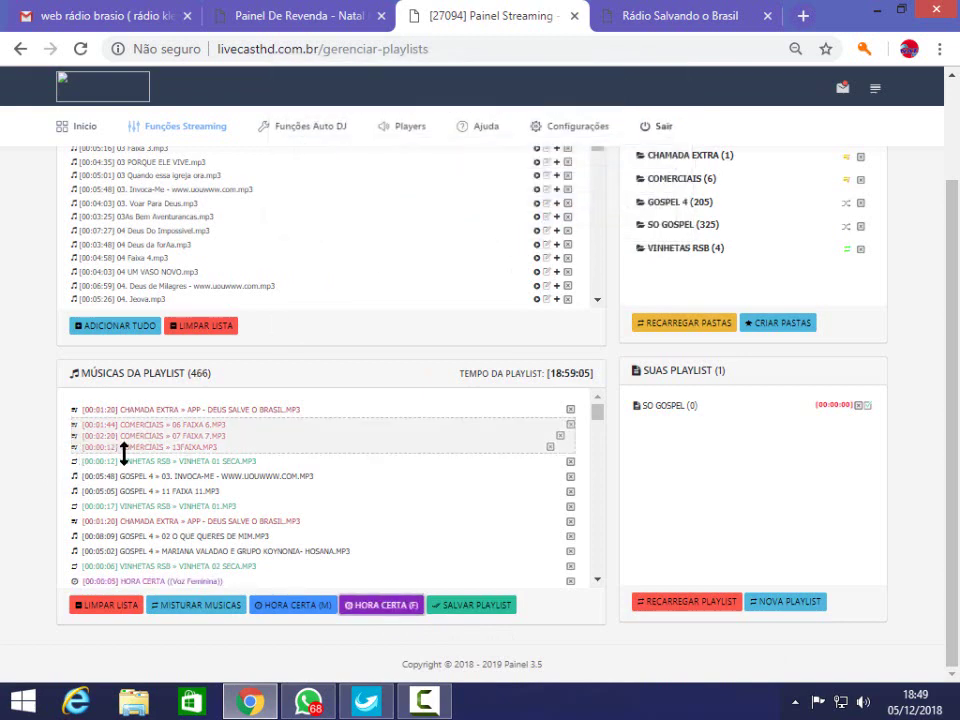
{"action": "scroll", "coordinate": [182, 452], "scroll_direction": "down", "scroll_amount": 3}
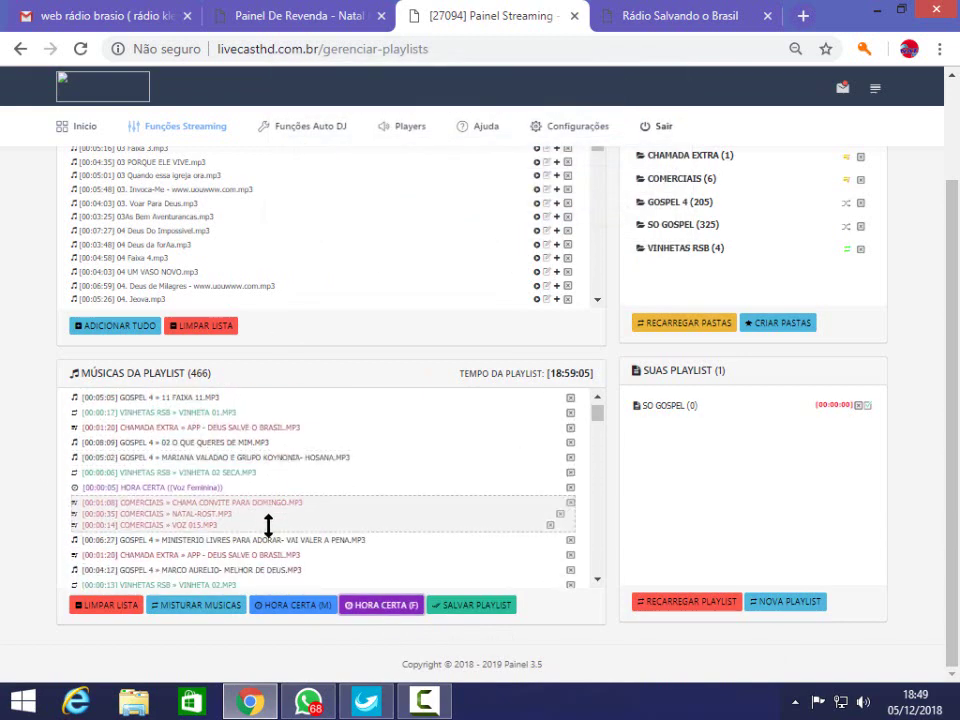
{"action": "scroll", "coordinate": [221, 495], "scroll_direction": "down", "scroll_amount": 3}
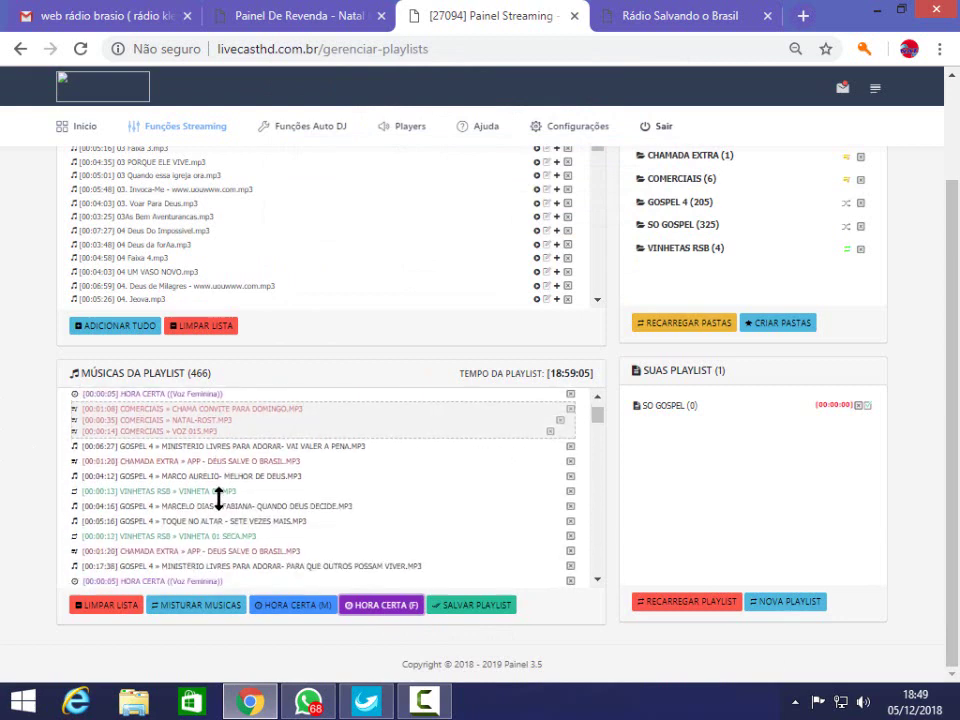
{"action": "scroll", "coordinate": [217, 502], "scroll_direction": "down", "scroll_amount": 3}
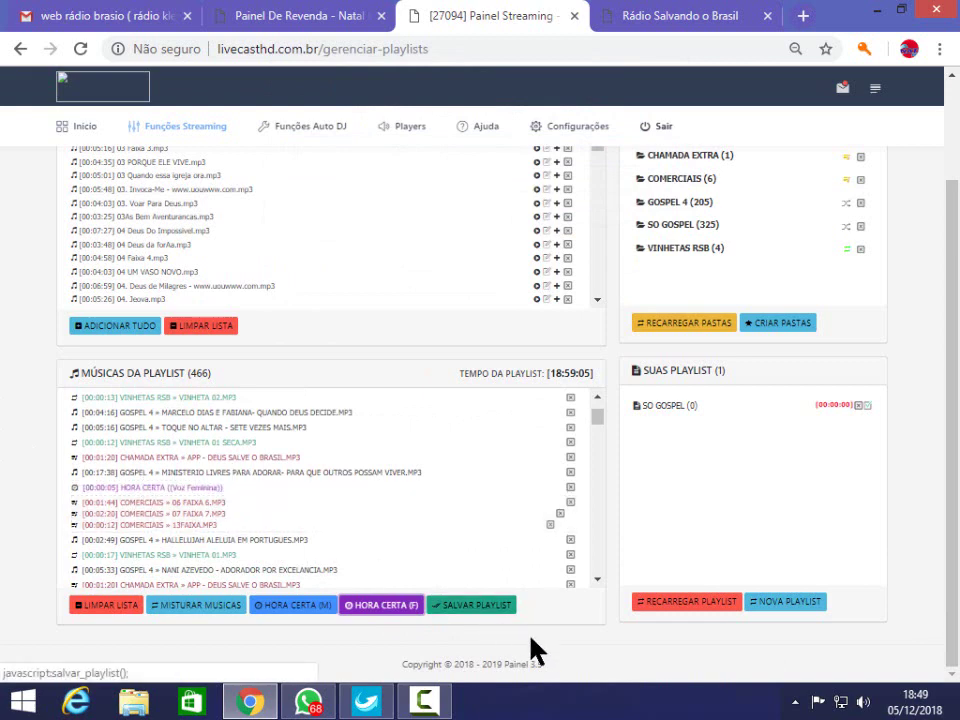
Step: Save the SO GOSPEL playlist and check its entry among the saved playlists
{"action": "left_click", "coordinate": [487, 608]}
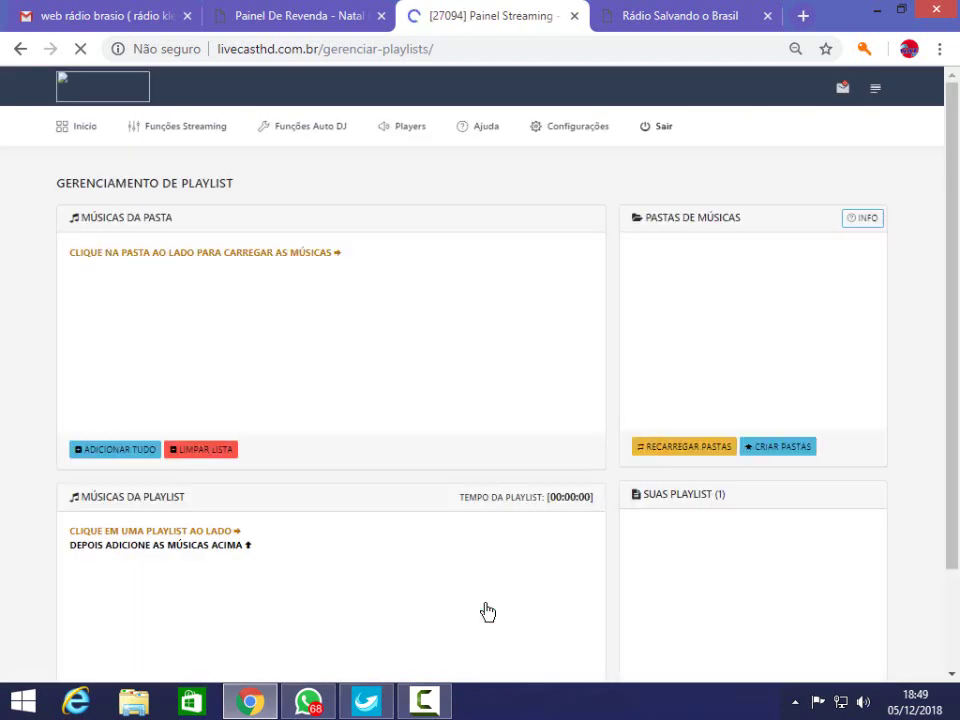
{"action": "scroll", "coordinate": [591, 480], "scroll_direction": "down", "scroll_amount": 2}
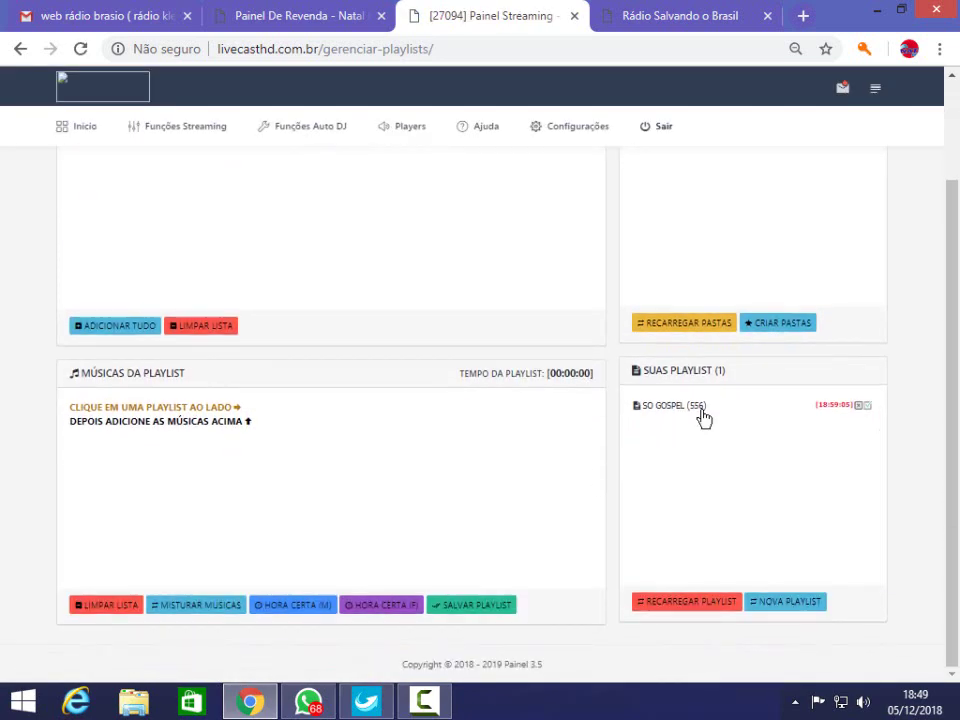
{"action": "scroll", "coordinate": [140, 237], "scroll_direction": "up", "scroll_amount": 2}
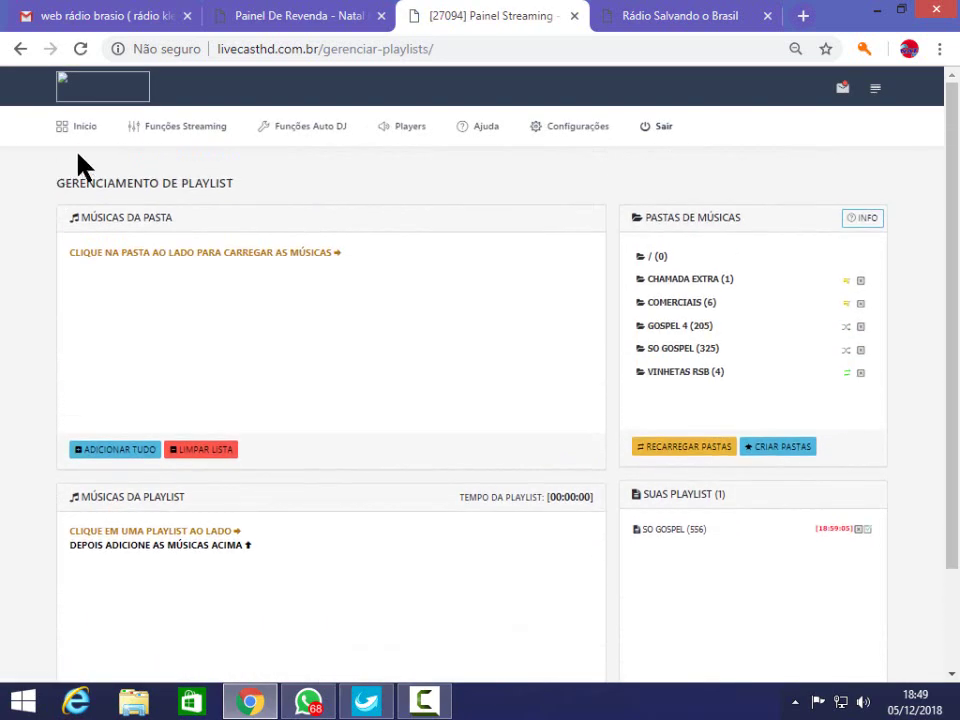
Step: From the panel's start page, try to turn the radio on, and restart the radio and refresh the panel
{"action": "left_click", "coordinate": [81, 134]}
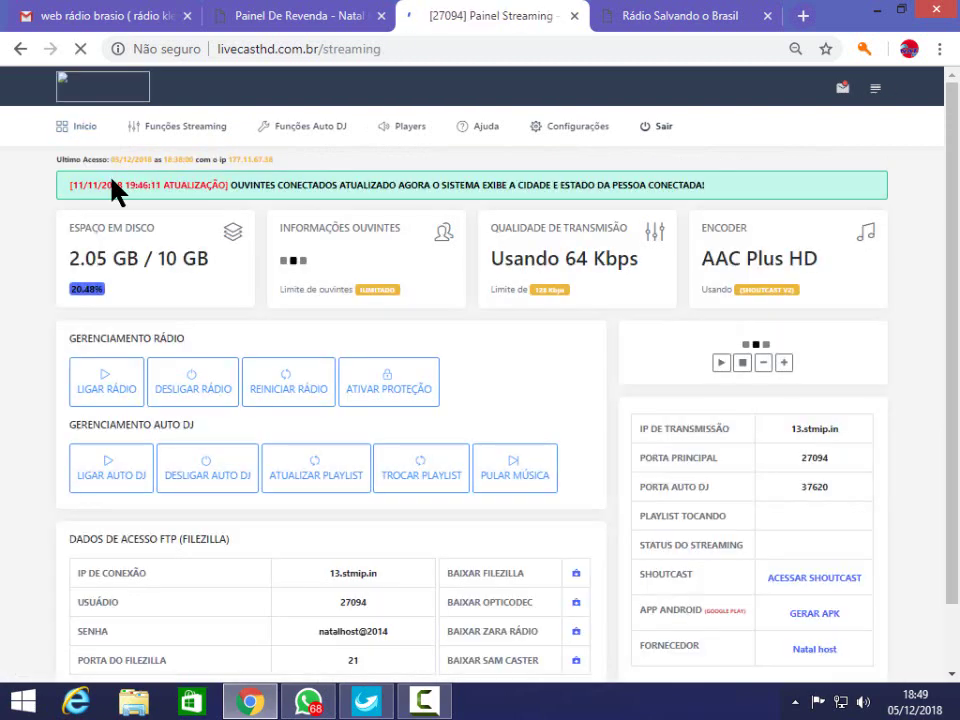
{"action": "scroll", "coordinate": [500, 355], "scroll_direction": "down", "scroll_amount": 2}
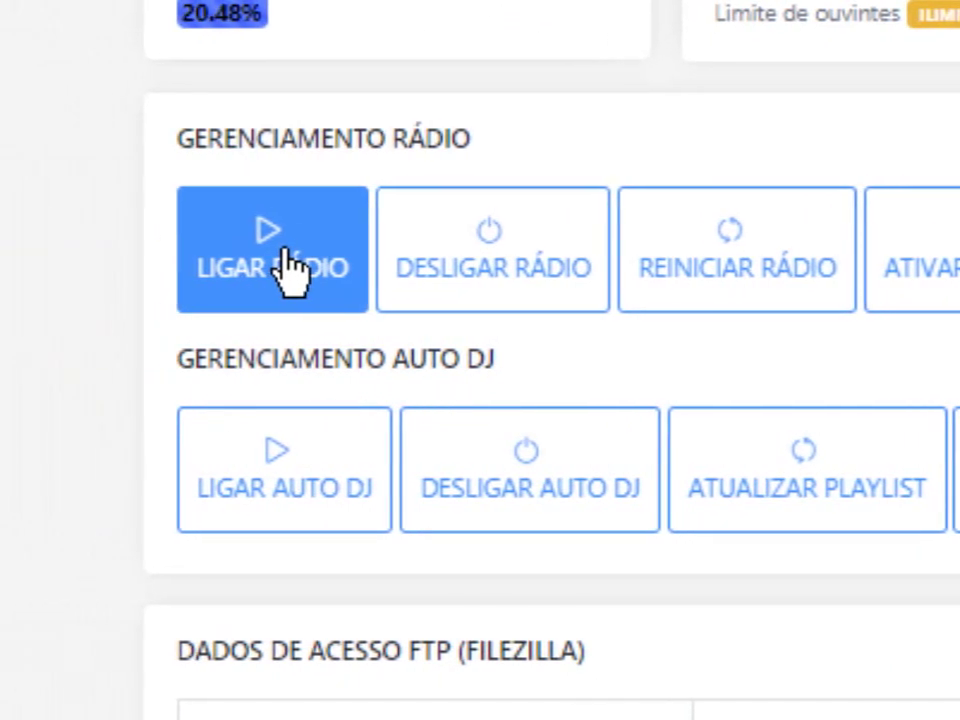
{"action": "left_click", "coordinate": [318, 270]}
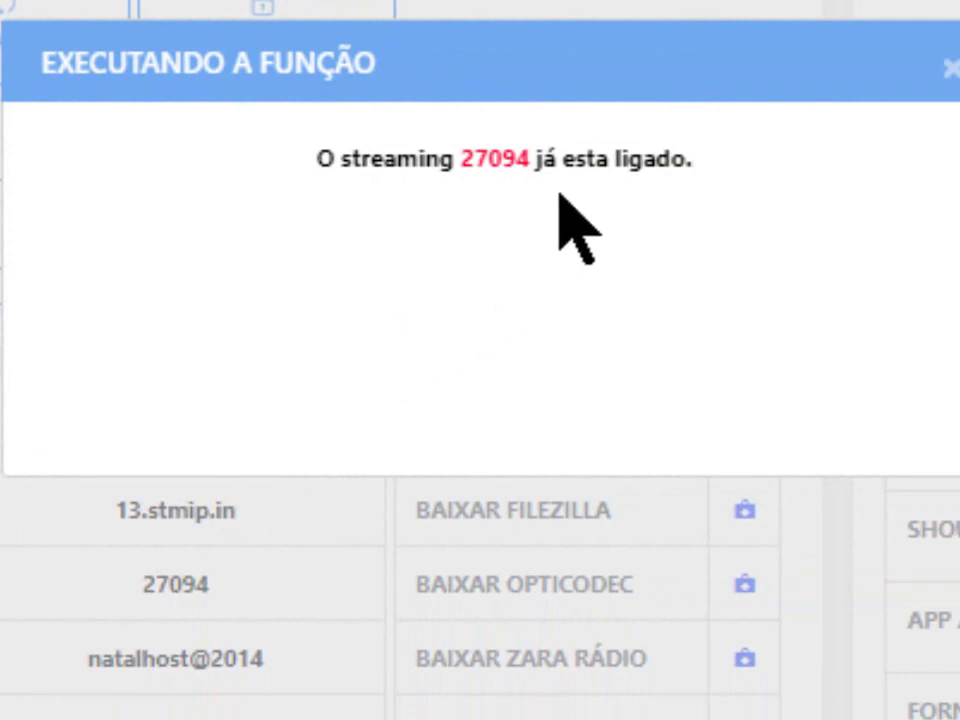
{"action": "left_click", "coordinate": [950, 70]}
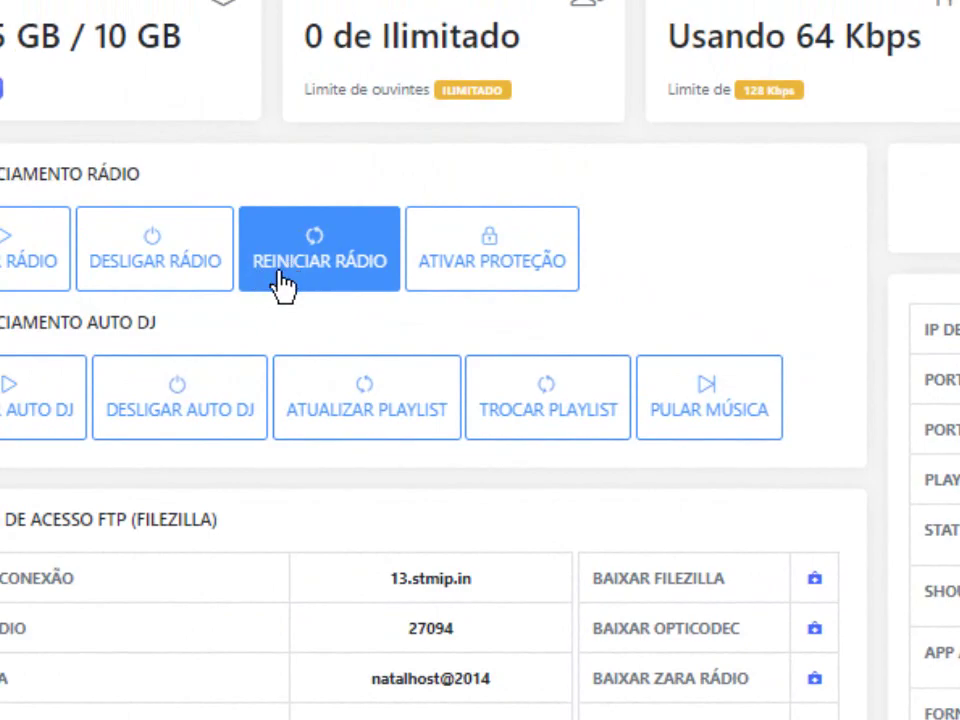
{"action": "left_click", "coordinate": [280, 276]}
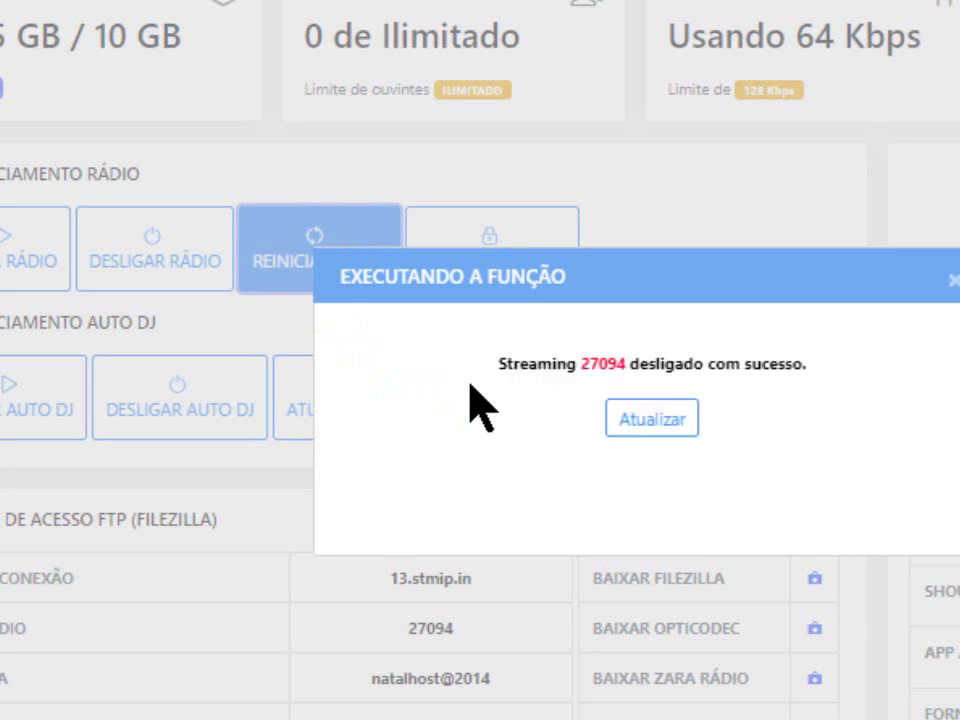
{"action": "left_click", "coordinate": [648, 420]}
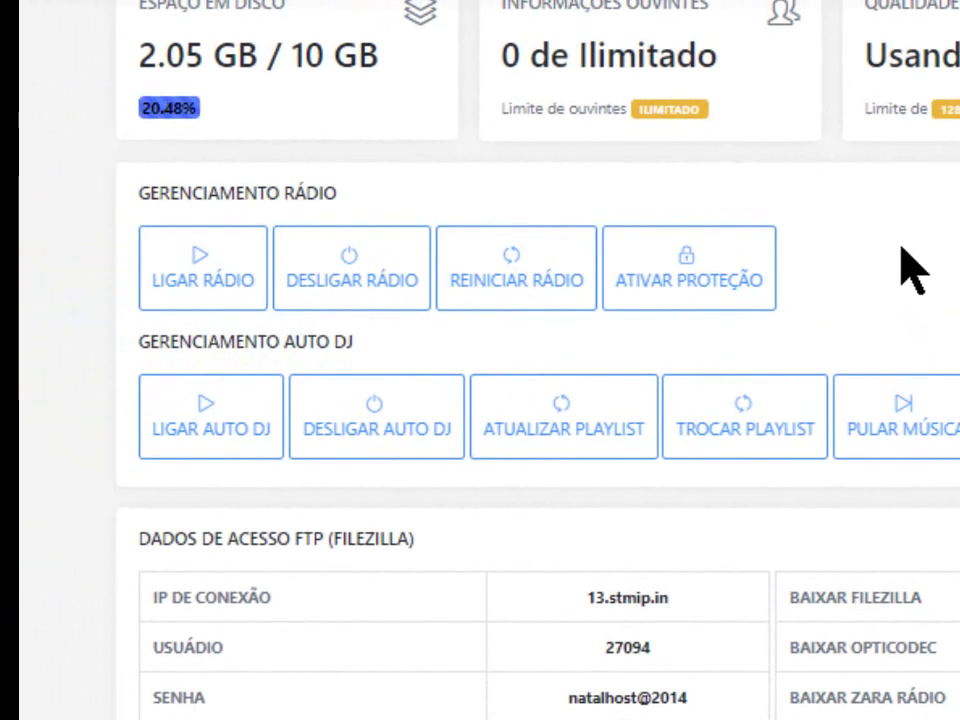
Step: Turn on the Auto DJ with the SO GOSPEL playlist, Seguir Ordem order, no xfade and 64 Kbps bitrate, and refresh the panel
{"action": "left_click", "coordinate": [193, 436]}
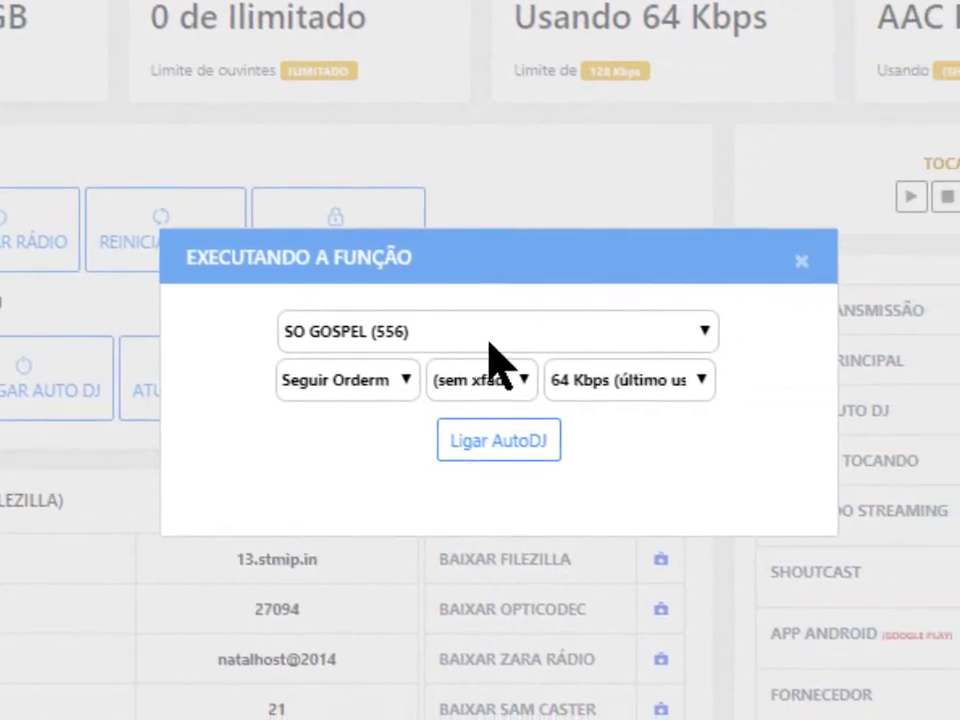
{"action": "left_click", "coordinate": [478, 345]}
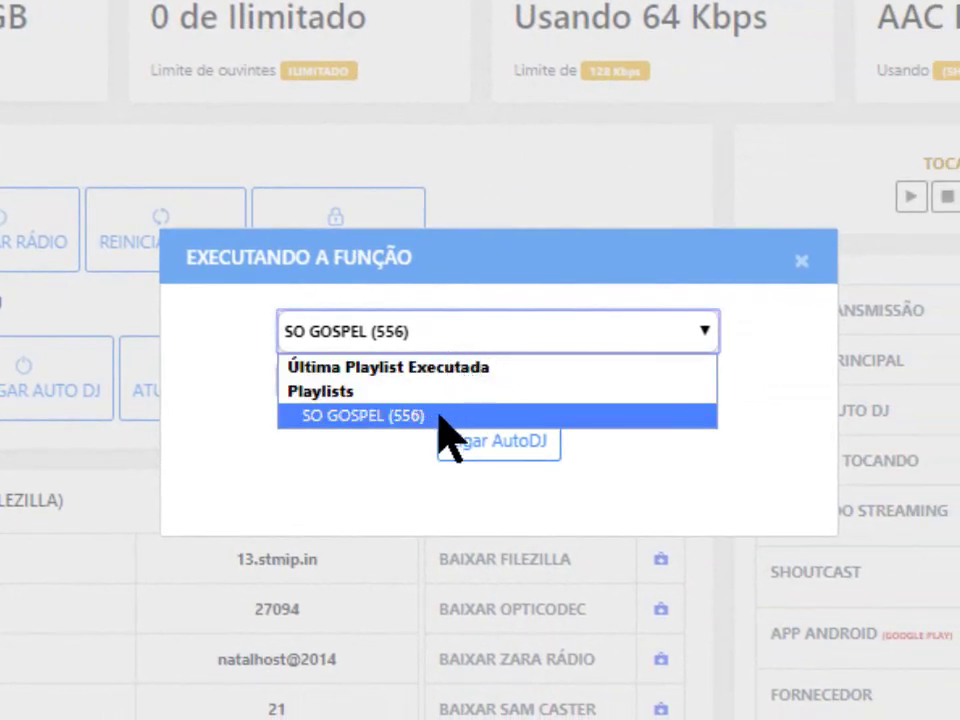
{"action": "left_click", "coordinate": [438, 415]}
{"action": "left_click", "coordinate": [358, 388]}
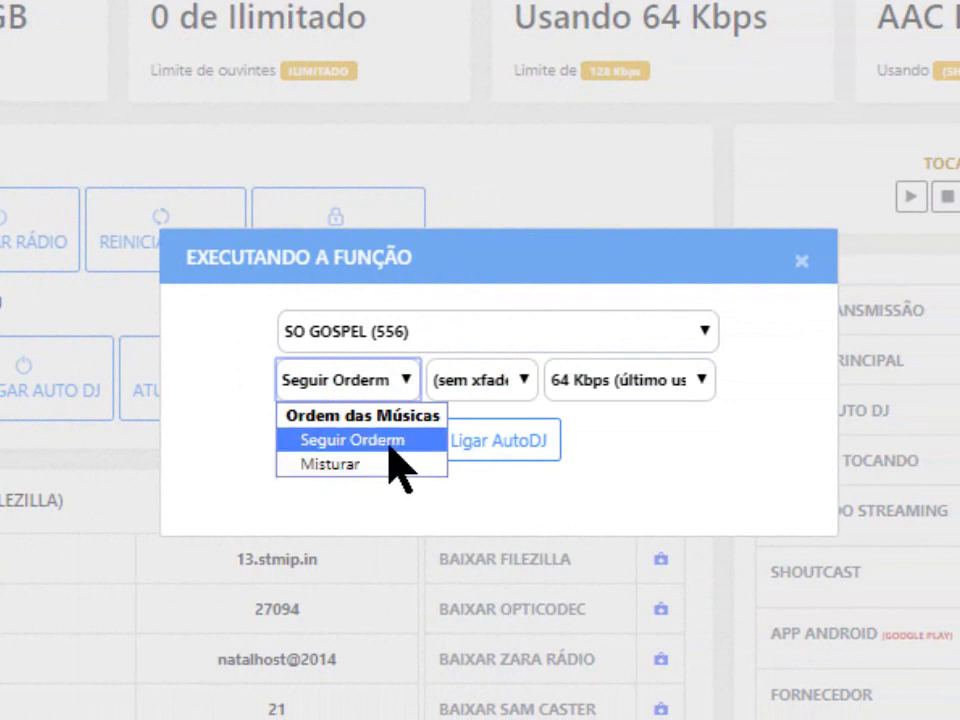
{"action": "left_click", "coordinate": [389, 449]}
{"action": "left_click", "coordinate": [482, 380]}
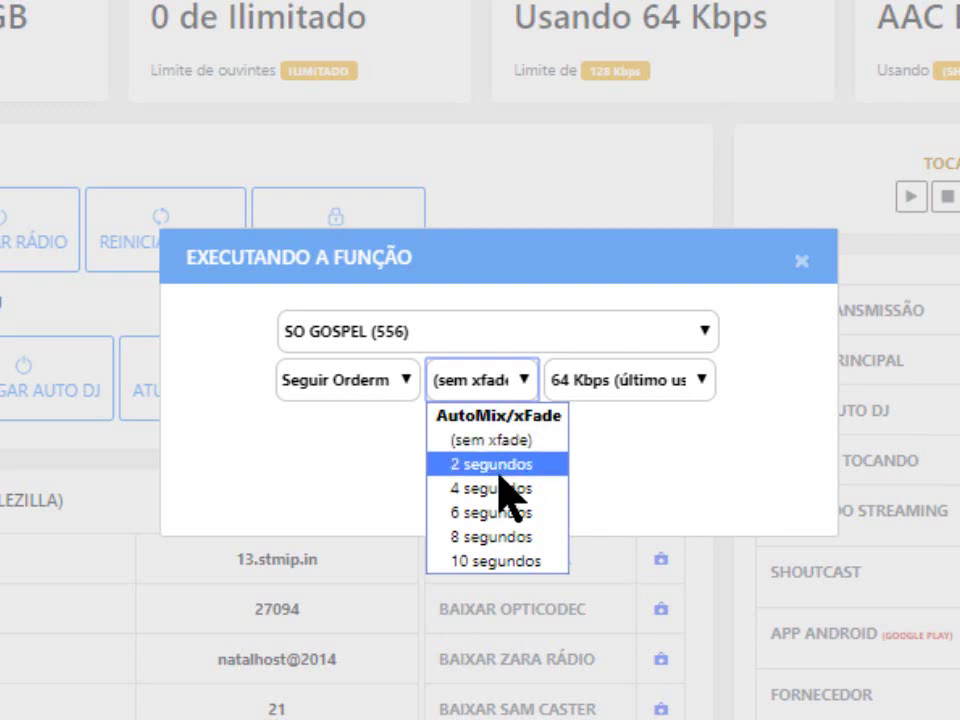
{"action": "left_click", "coordinate": [535, 446]}
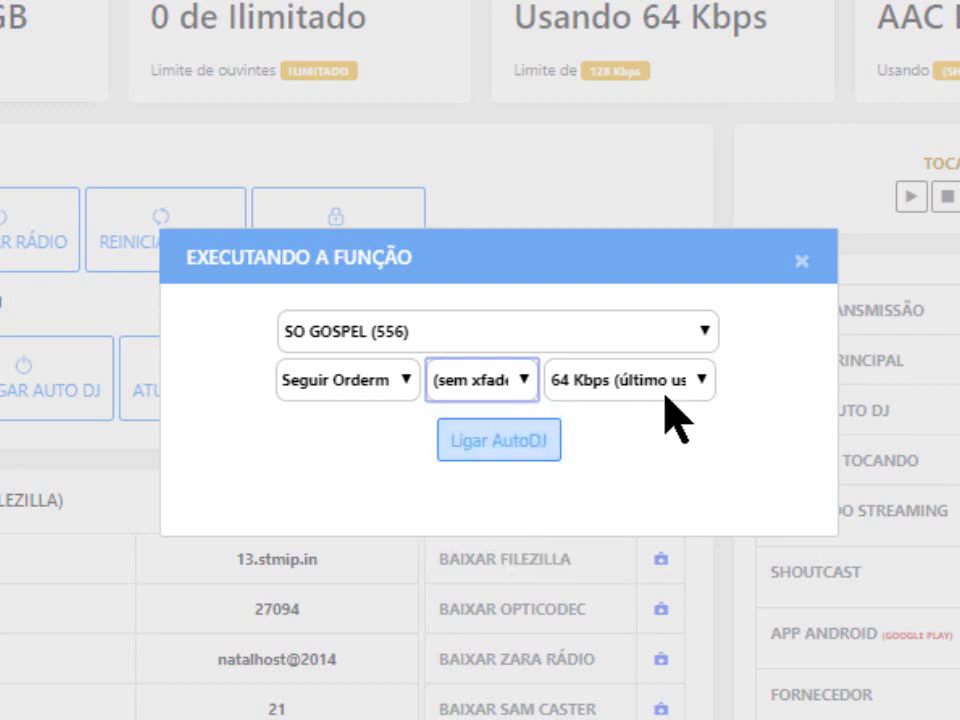
{"action": "left_click", "coordinate": [647, 390]}
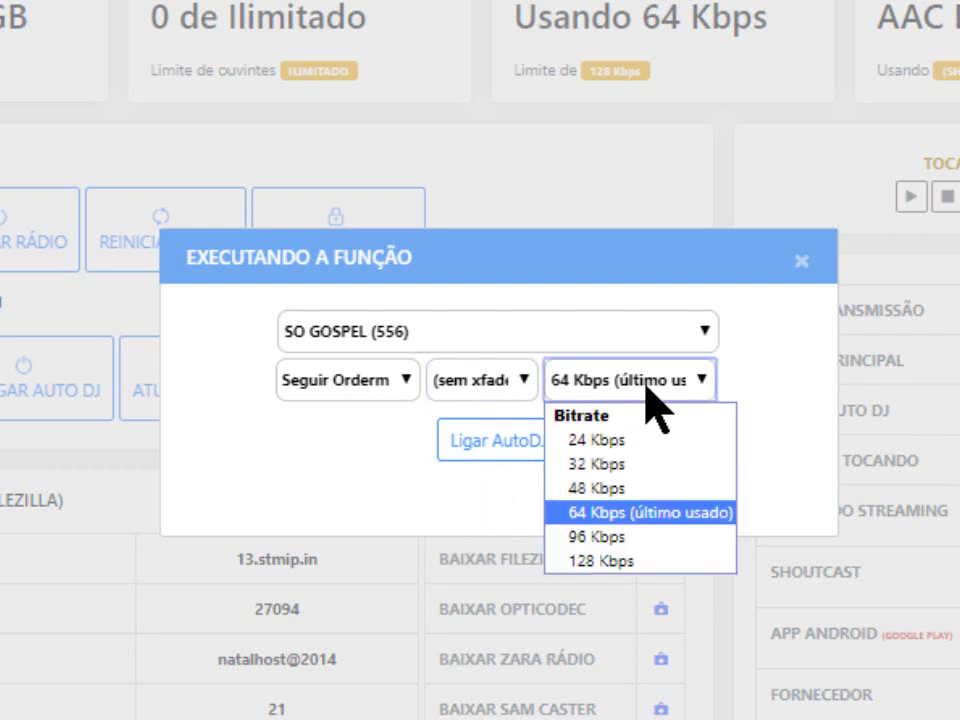
{"action": "left_click", "coordinate": [636, 514]}
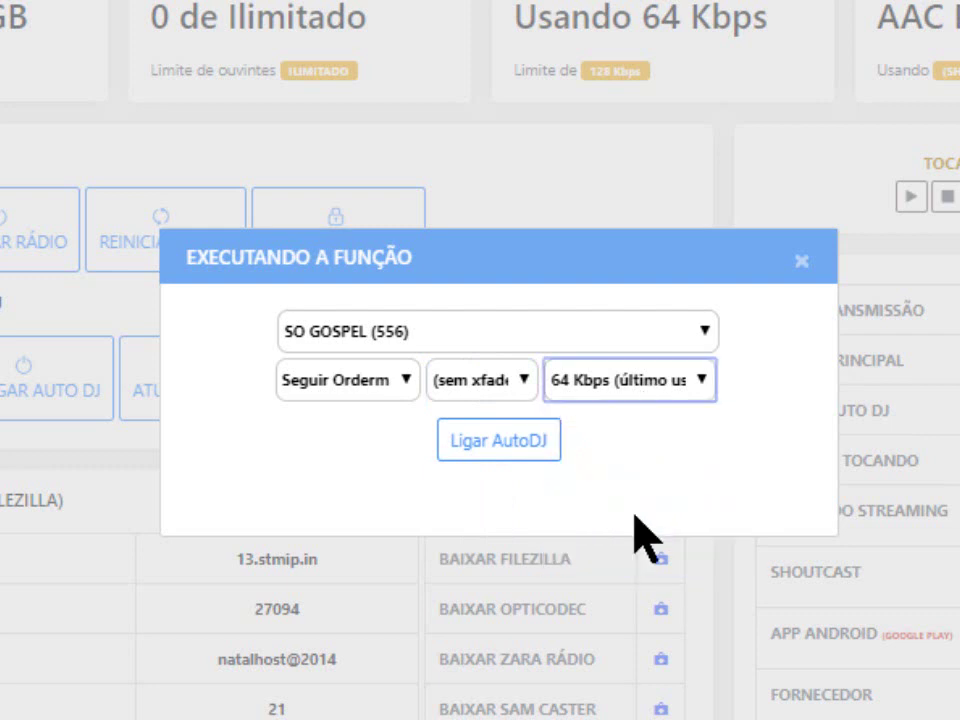
{"action": "left_click", "coordinate": [488, 445]}
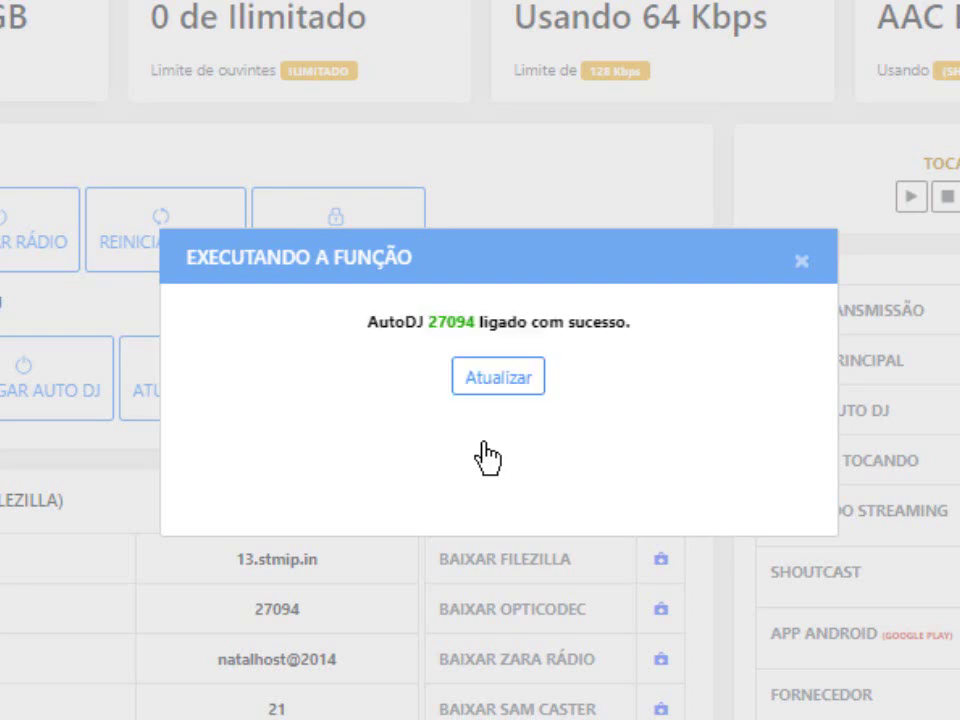
{"action": "left_click", "coordinate": [495, 386]}
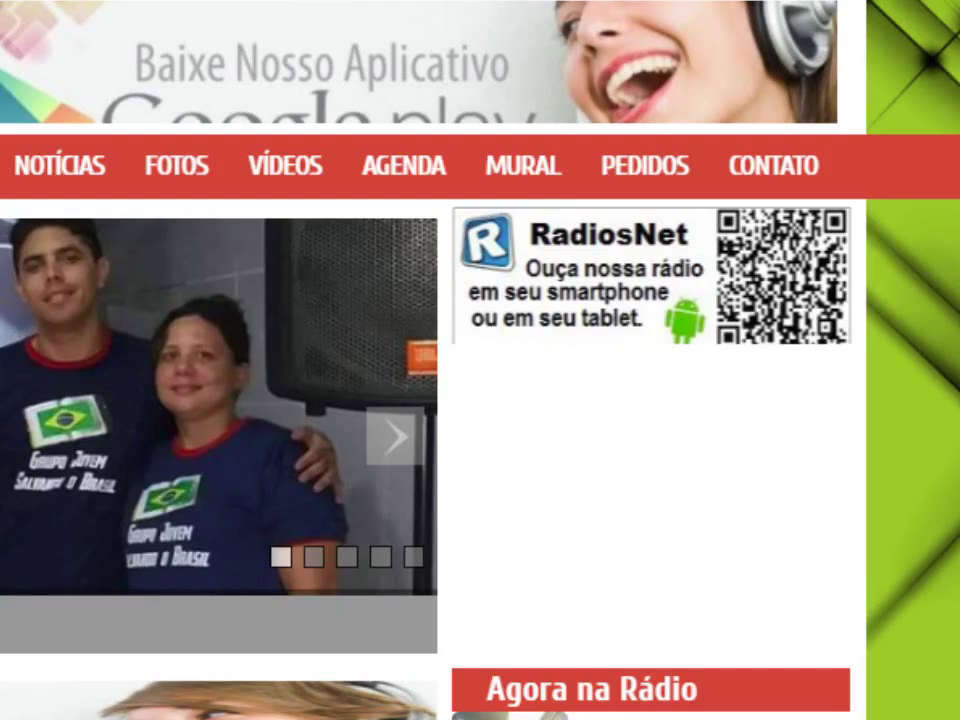
Step: Reload the Rádio Salvando o Brasil website and start its radio player
{"action": "right_click", "coordinate": [41, 140]}
{"action": "left_click", "coordinate": [41, 205]}
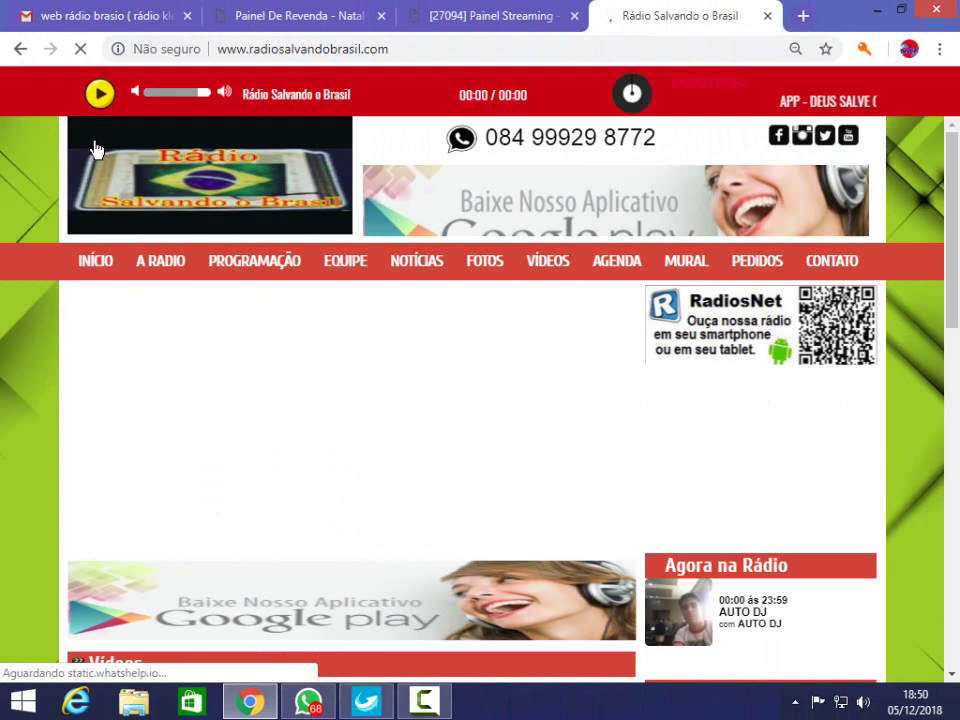
{"action": "left_click", "coordinate": [99, 97]}
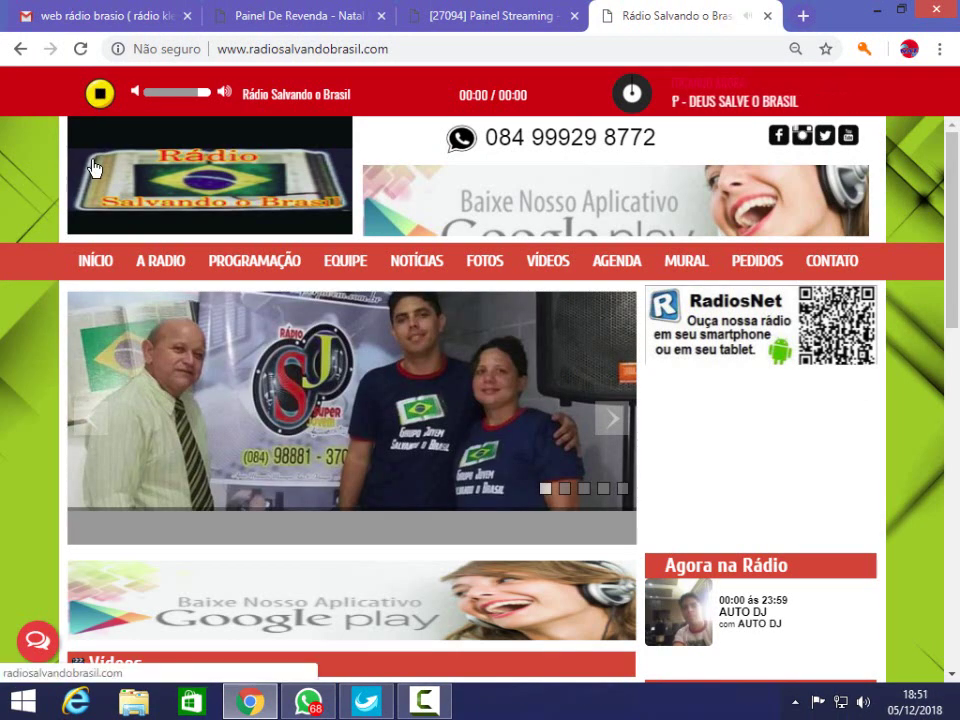